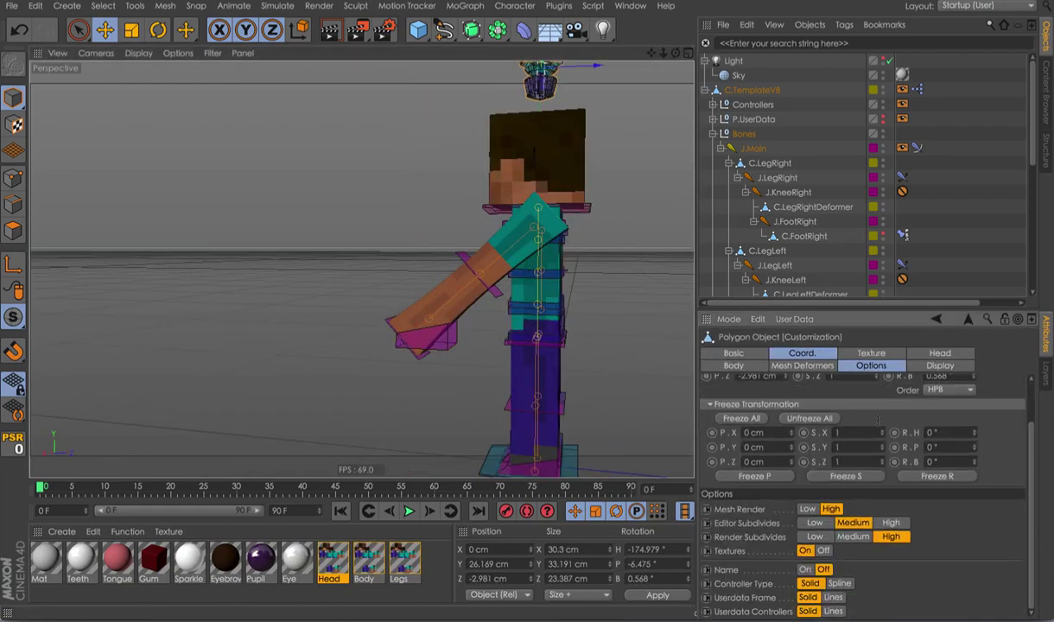
# Step: Open the Customization object's Body settings and adjust the arm and leg stretch clamps
pyautogui.scroll(-3, 878, 421)
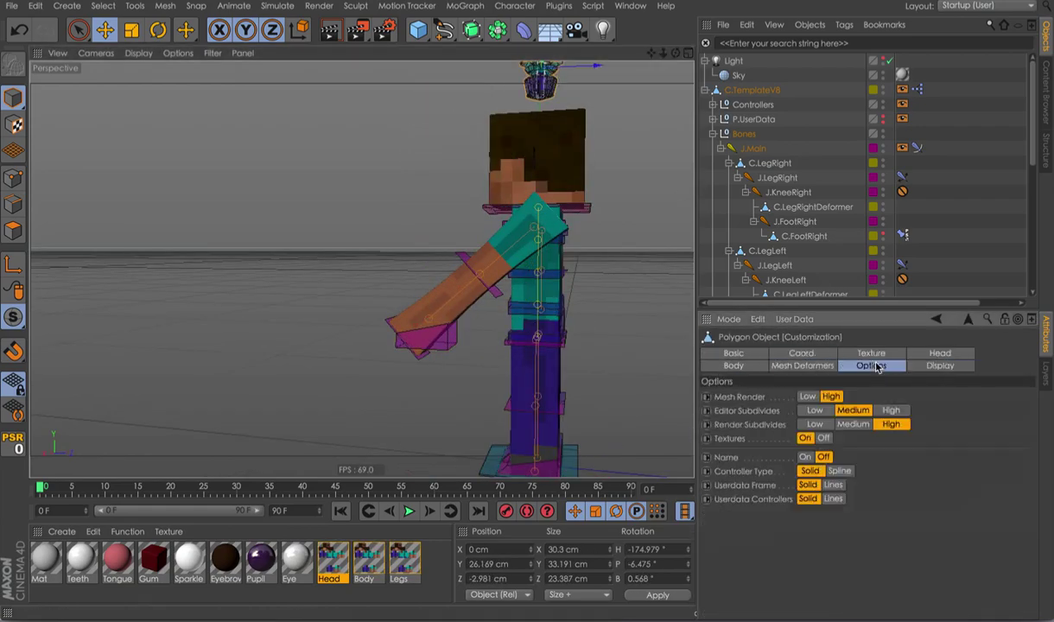
pyautogui.click(734, 365)
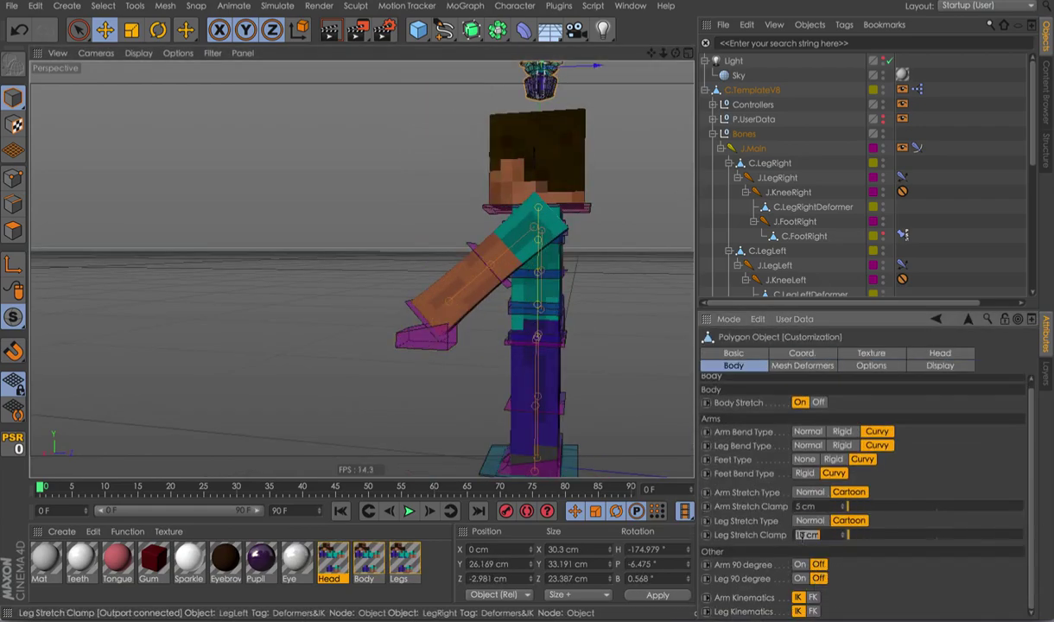
pyautogui.click(631, 6)
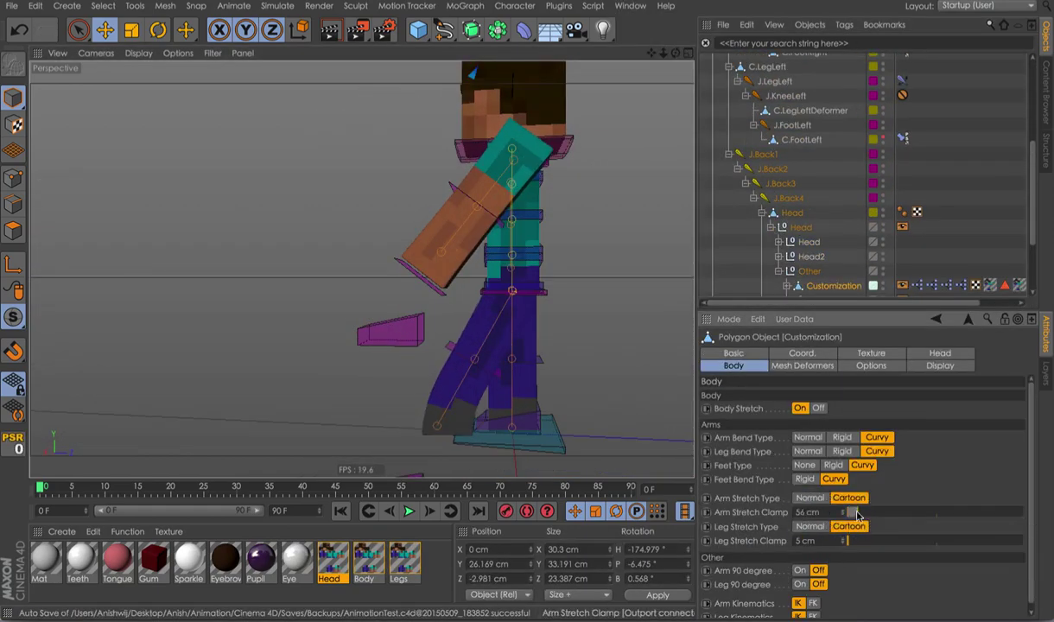
pyautogui.scroll(-3, 817, 208)
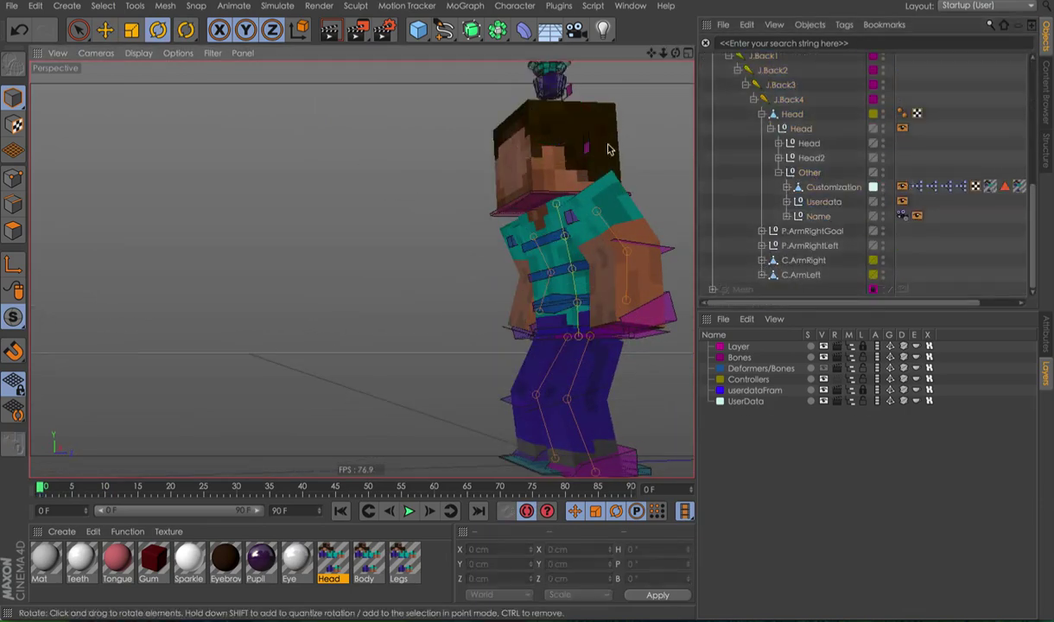
# Step: Set the Customization object's leg bend to Normal and feet type to Rigid, and turn off its visibility in the editor
pyautogui.click(834, 187)
pyautogui.click(871, 366)
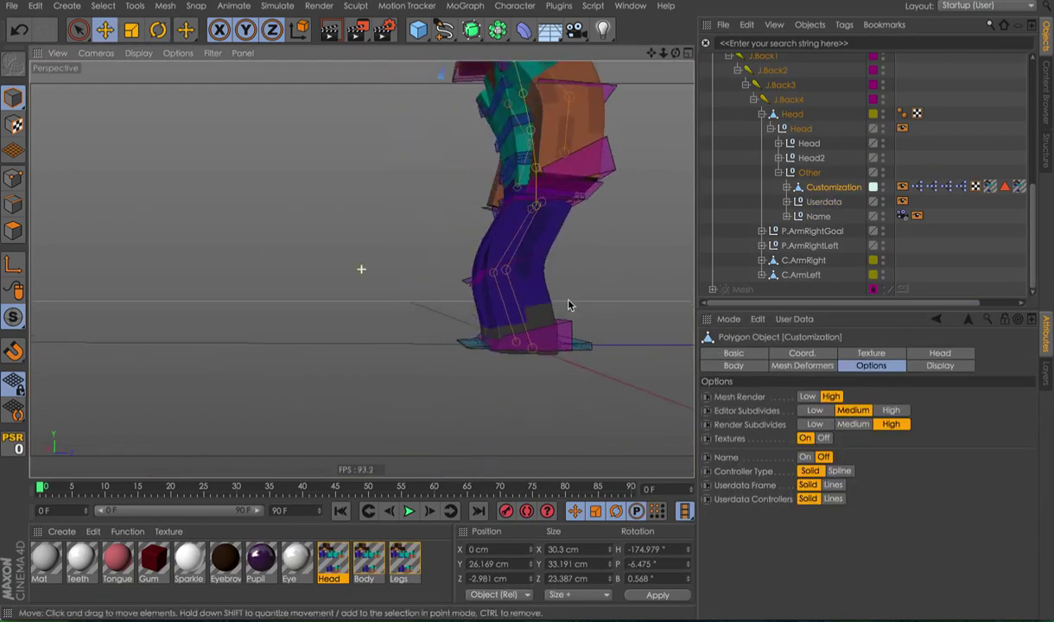
pyautogui.click(802, 365)
pyautogui.click(926, 357)
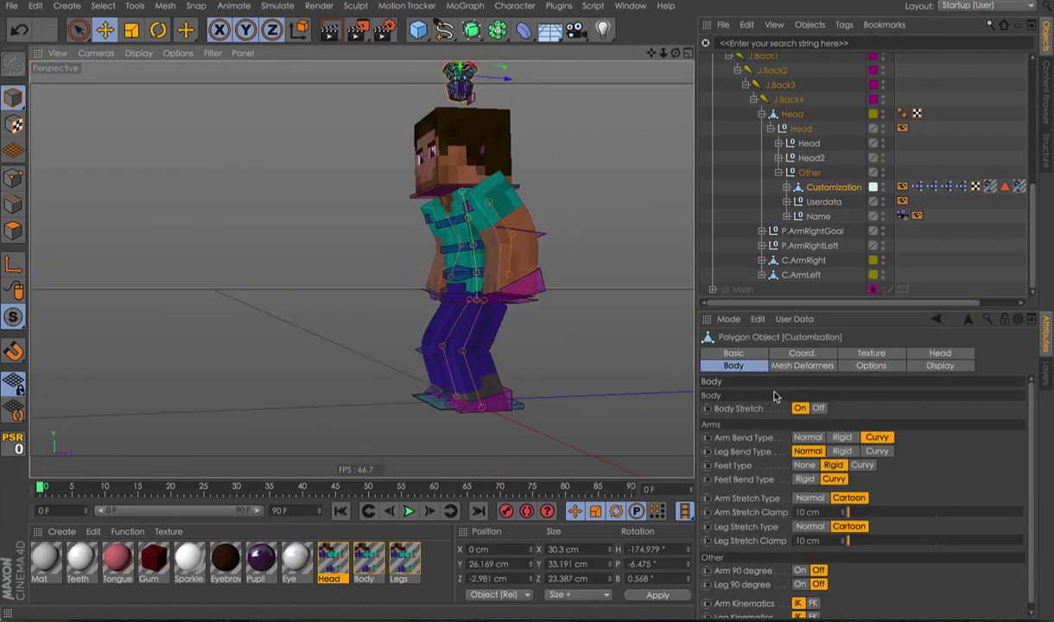
pyautogui.click(734, 352)
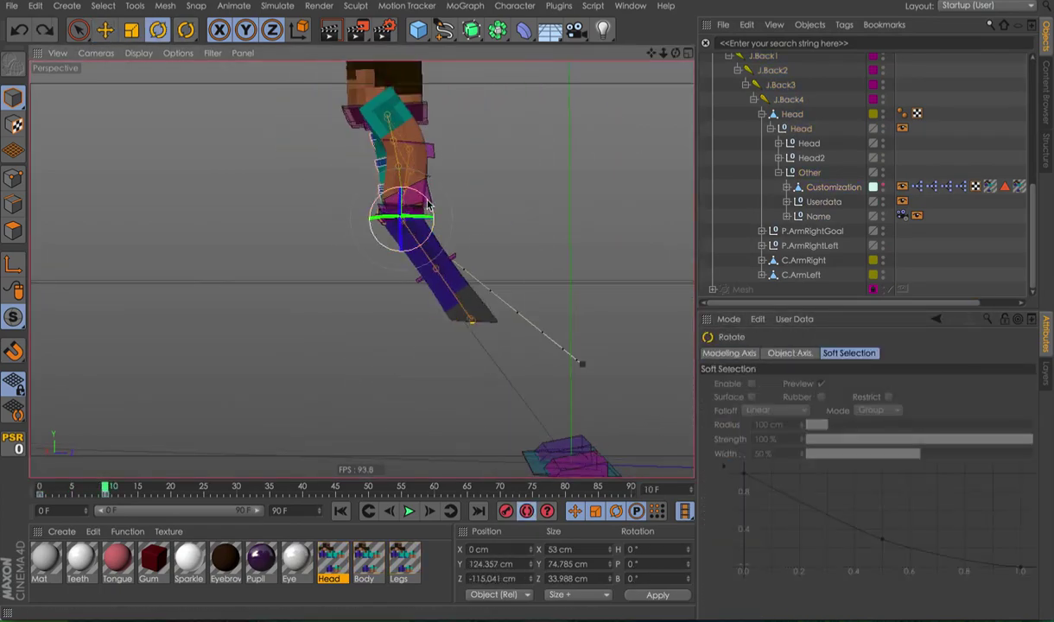
# Step: Pose the character's body and raised arms at frame 10, and open the Customization object's Head settings
pyautogui.moveTo(428, 205); pyautogui.dragTo(508, 210)
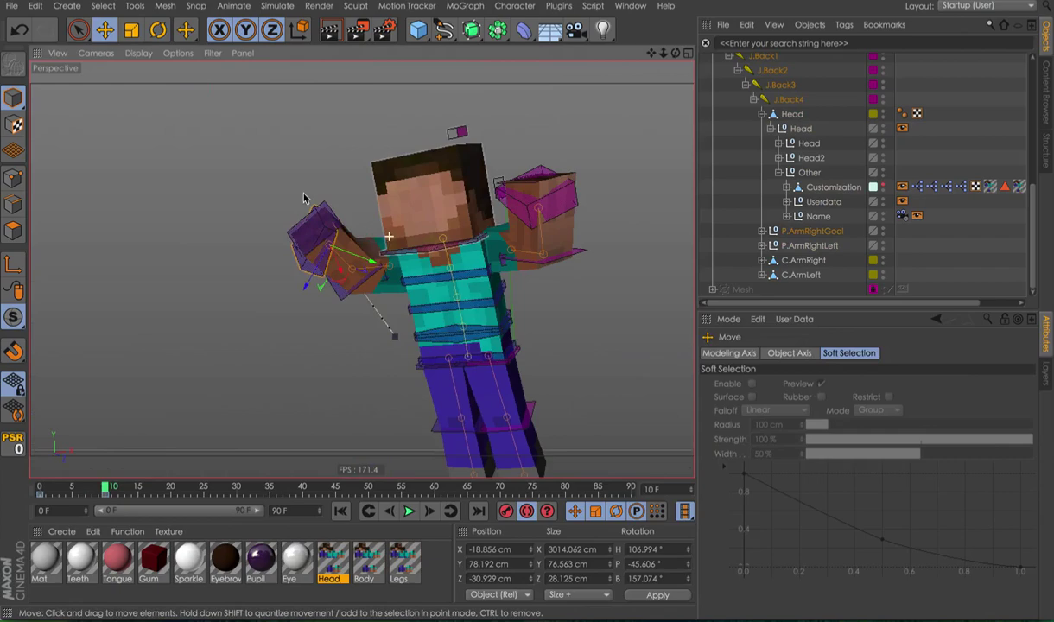
pyautogui.click(834, 187)
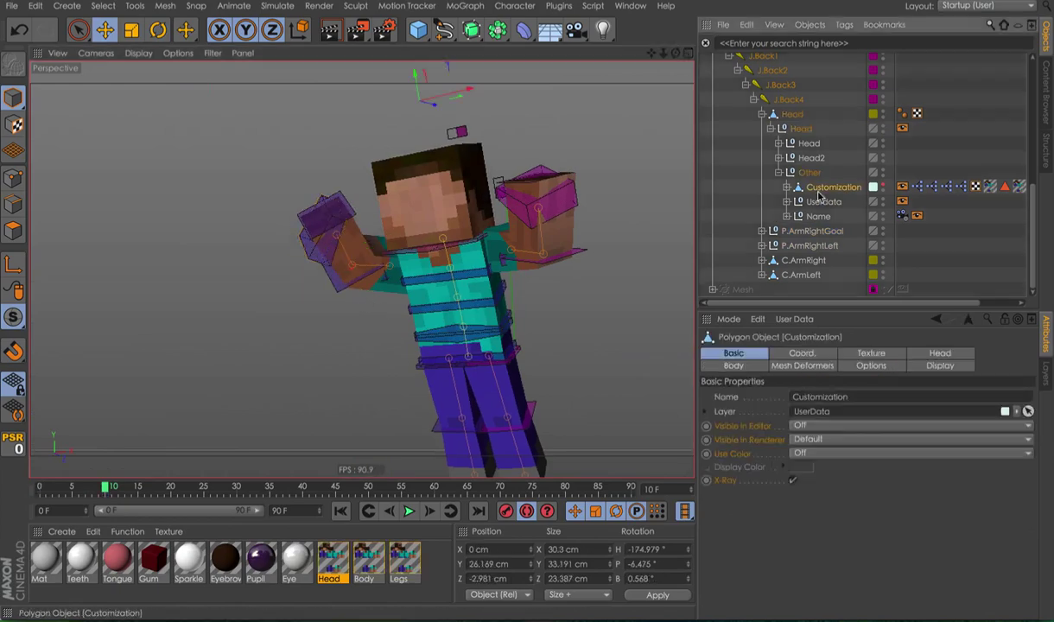
pyautogui.click(939, 353)
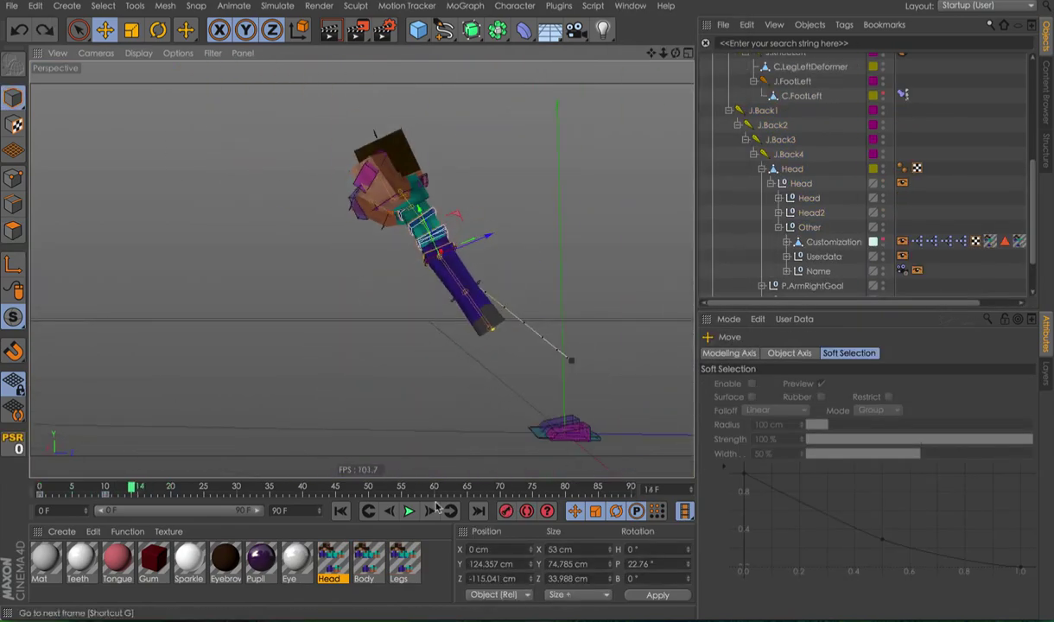
# Step: Shape the flip's motion path with the main controller and select its keyframes between about frames 1 and 12
pyautogui.moveTo(368, 183); pyautogui.dragTo(378, 191)
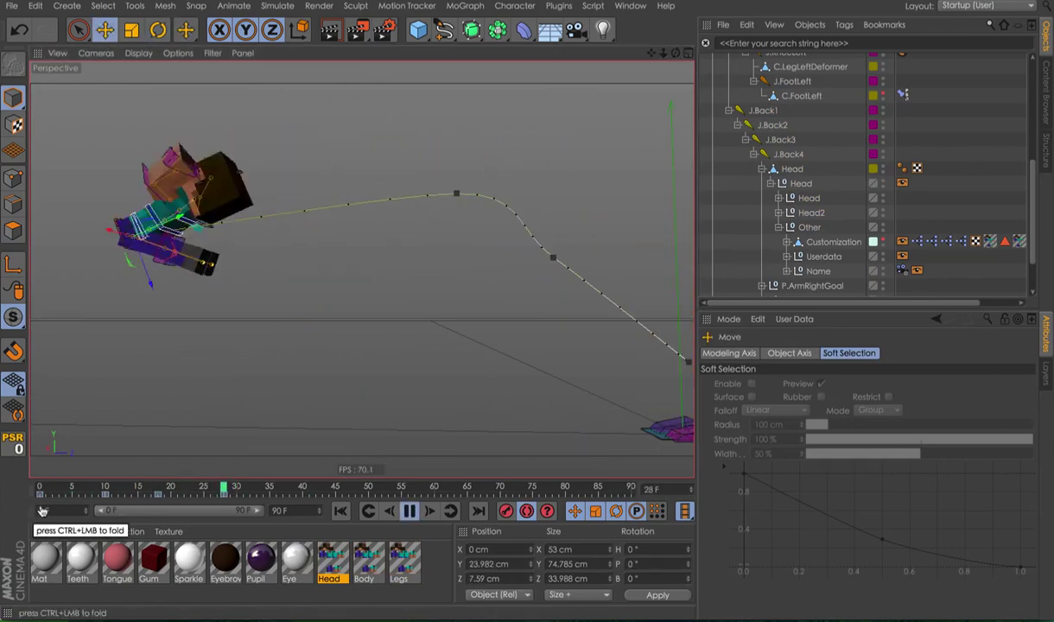
pyautogui.click(158, 489)
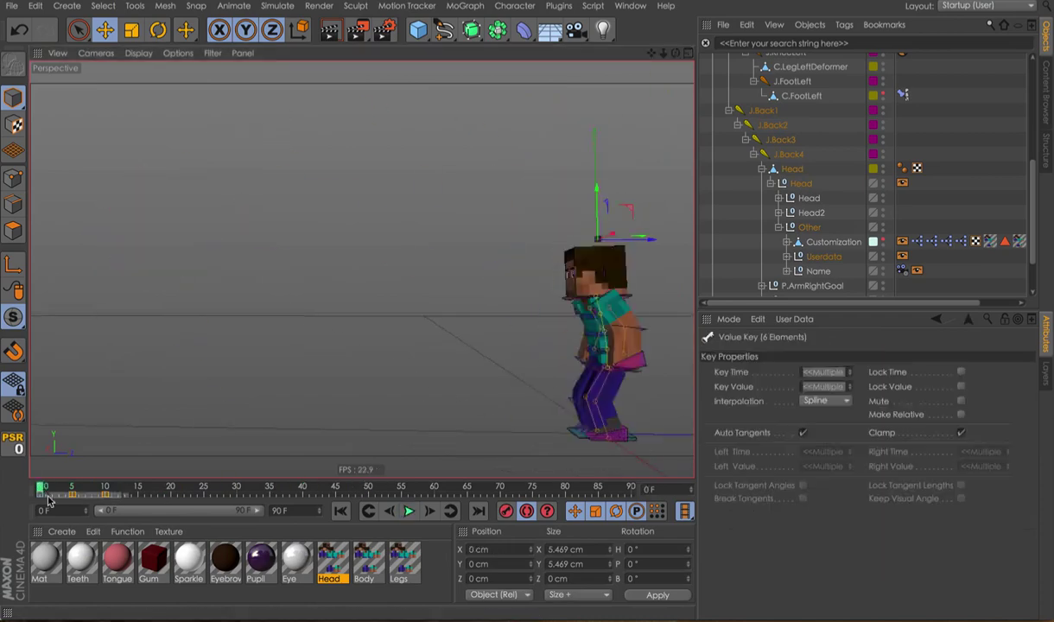
pyautogui.moveTo(48, 500); pyautogui.dragTo(119, 504)
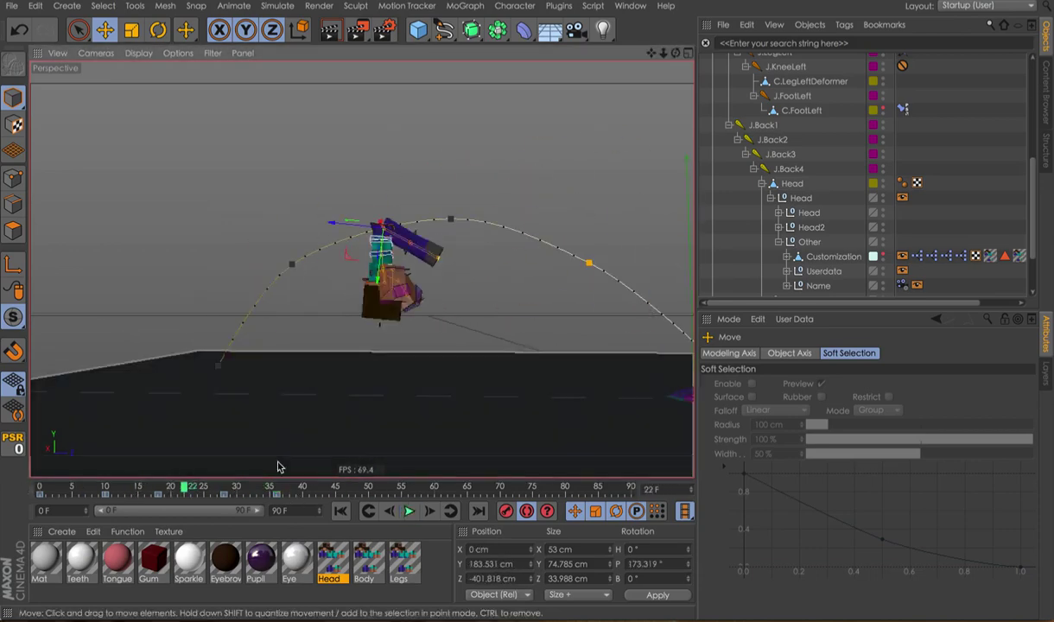
# Step: Raise the main controller at frame 22 using world axes, and play back the flip
pyautogui.press('w')
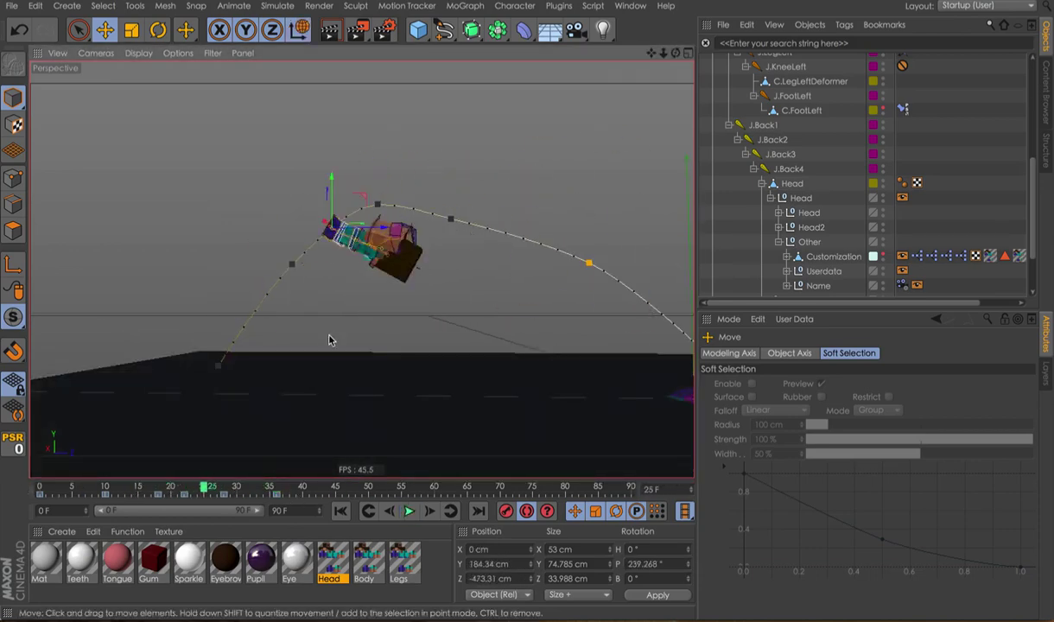
pyautogui.press('F8')
pyautogui.click(97, 491)
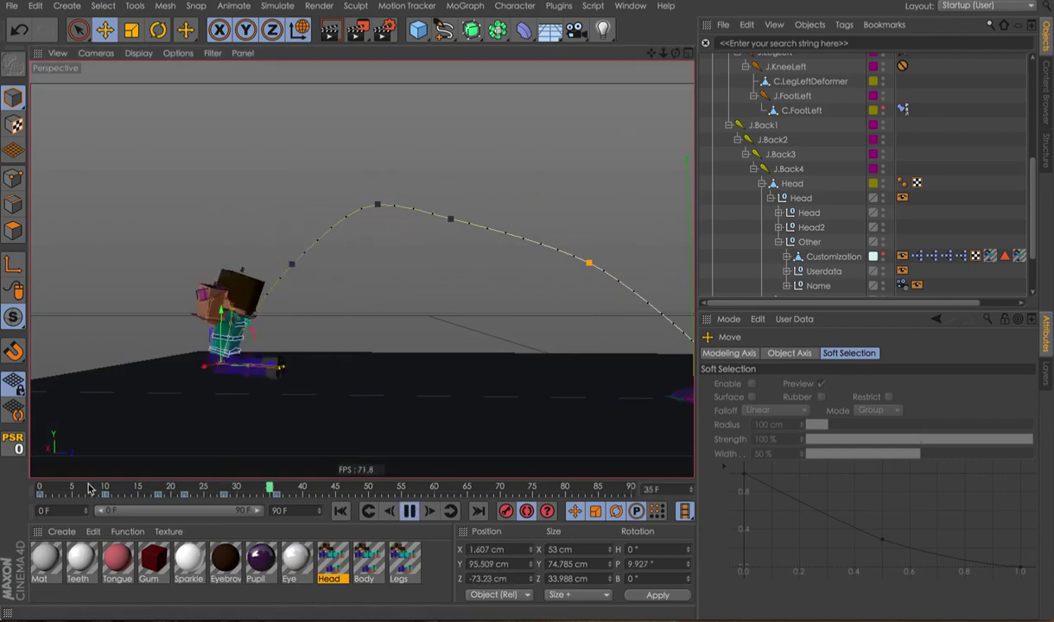
pyautogui.press('F8')
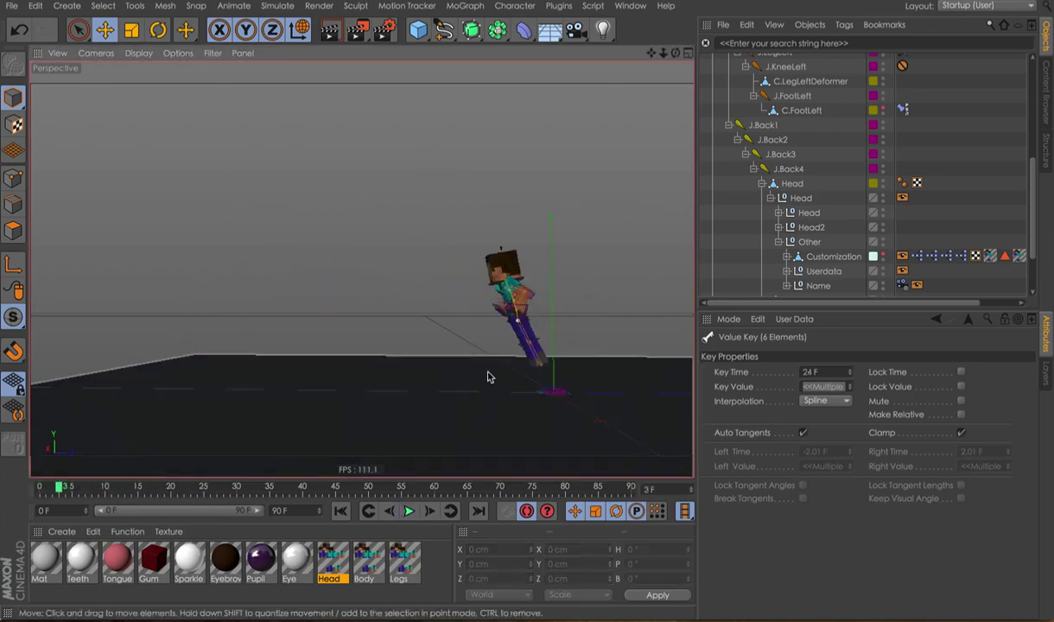
# Step: Lift the foot controllers off the floor to follow the body at frame 3, and reposition them with the legs at frame 8
pyautogui.click(557, 380)
pyautogui.moveTo(560, 377); pyautogui.dragTo(454, 372)
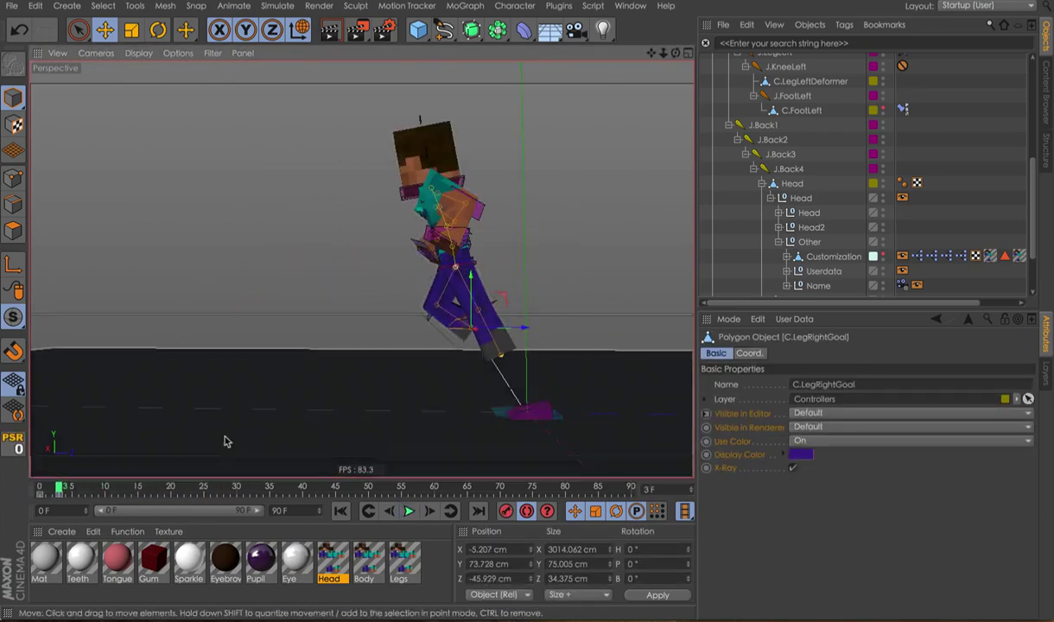
pyautogui.click(45, 491)
pyautogui.moveTo(48, 495); pyautogui.dragTo(85, 494)
pyautogui.click(539, 421)
pyautogui.press('r')
pyautogui.moveTo(363, 242); pyautogui.dragTo(376, 231)
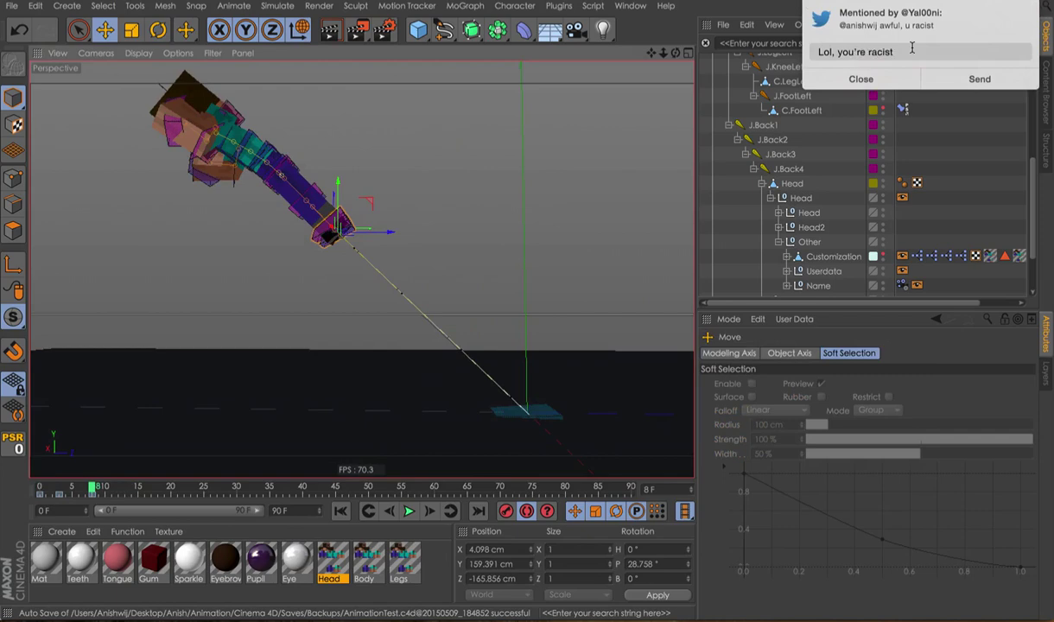
# Step: Raise both foot controllers at frame 8 and rotate them to follow the legs through the flip up to frame 16
pyautogui.press('g')
pyautogui.press('g')
pyautogui.press('g')
pyautogui.press('g')
pyautogui.press('g')
pyautogui.press('g')
pyautogui.press('g')
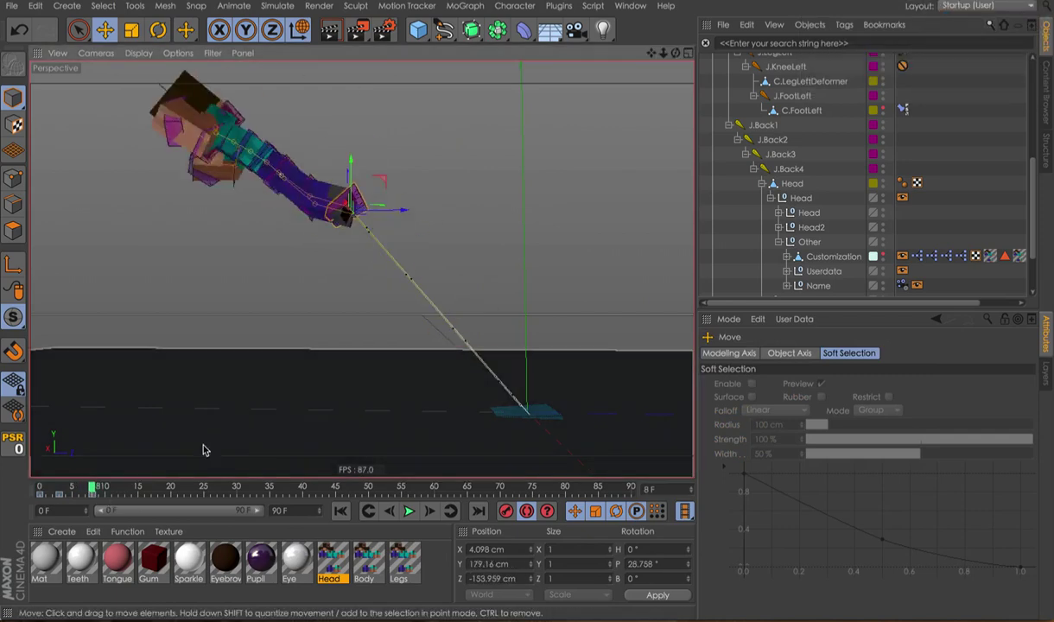
pyautogui.press('r')
pyautogui.press('g')
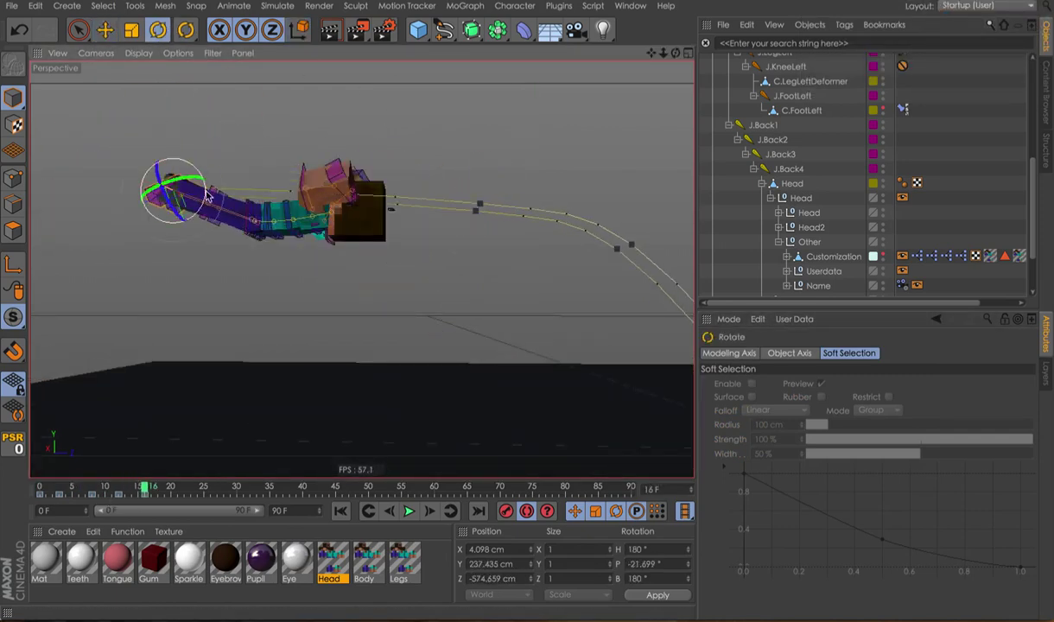
# Step: Step back through the flip and move both foot controllers to smooth their path between frames 11 and 16
pyautogui.press('f')
pyautogui.press('e')
pyautogui.press('f')
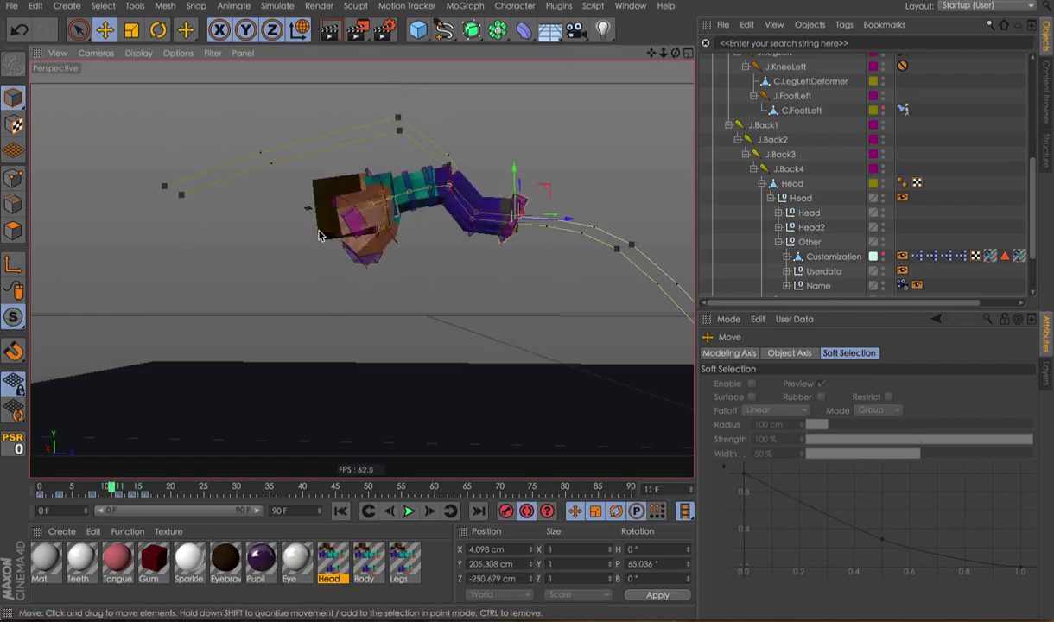
# Step: Select the main controller and adjust its height around frame 13 of the flip
pyautogui.keyDown('alt'); pyautogui.moveTo(319, 235); pyautogui.dragTo(463, 259); pyautogui.keyUp('alt')
pyautogui.click(463, 259)
pyautogui.scroll(5, 341, 170)
pyautogui.press('g')
pyautogui.press('g')
pyautogui.scroll(-2, 369, 158)
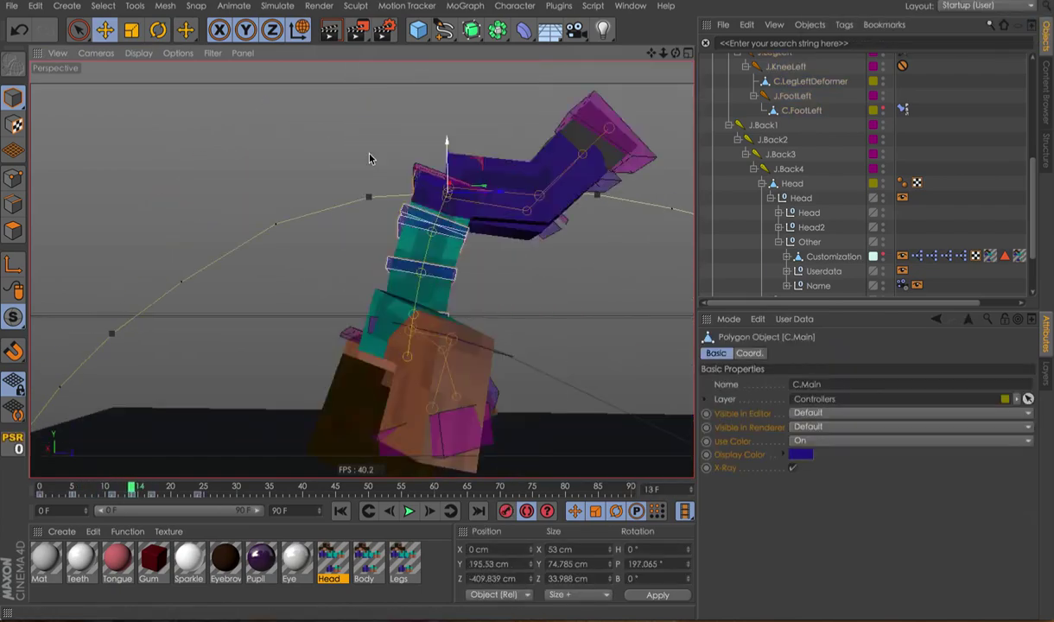
# Step: Switch to the browser to check the Twitter notifications, and return to Cinema 4D
pyautogui.hotkey('ctrl', 'Up')
pyautogui.hotkey('ctrl', 'Right')
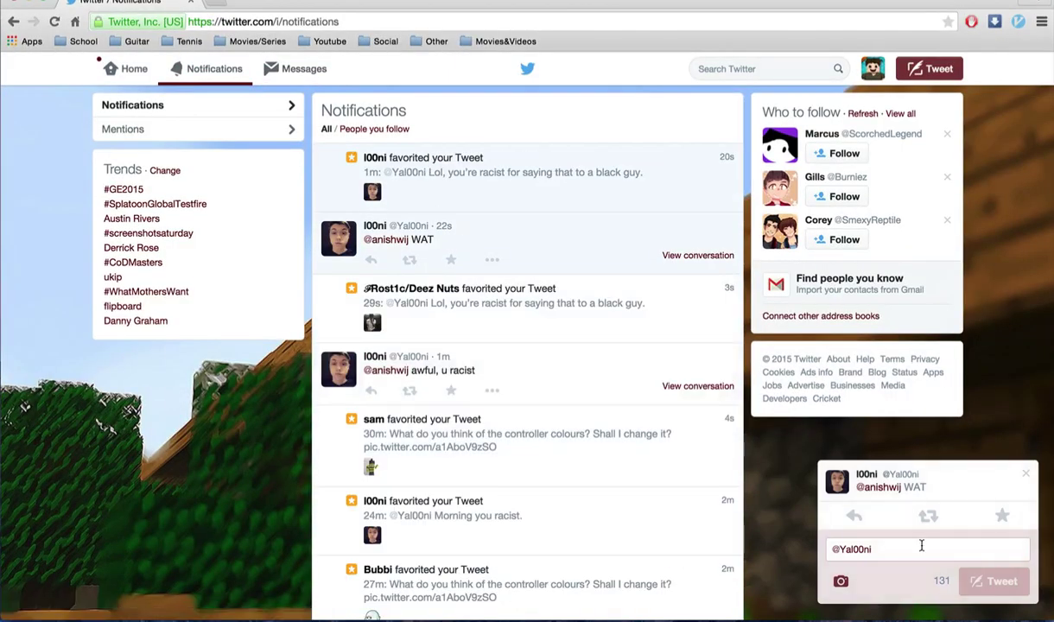
pyautogui.hotkey('ctrl', 'Left')
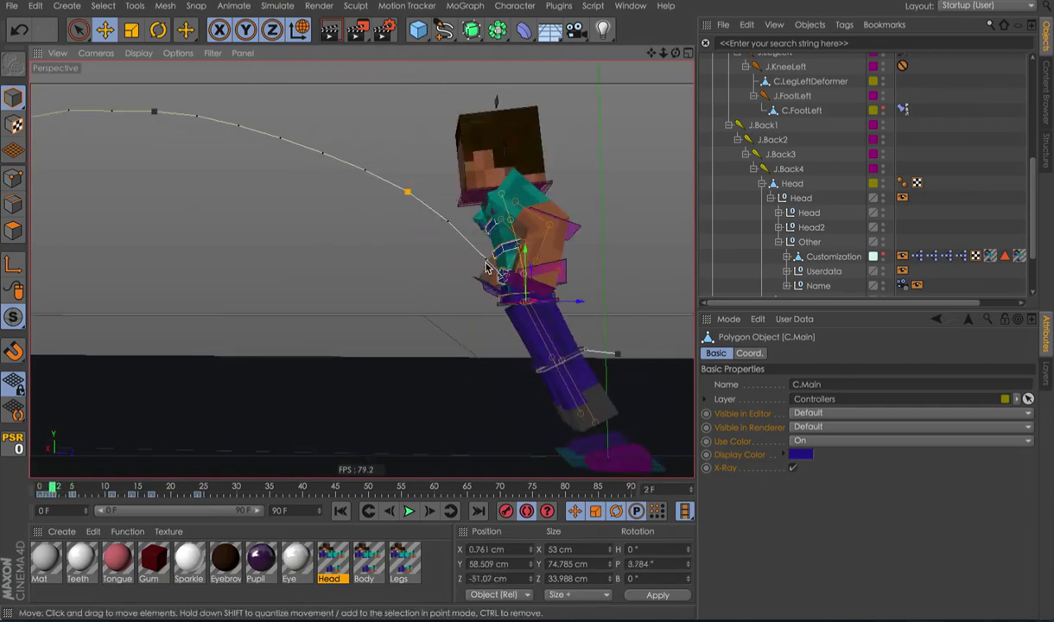
# Step: Rotate the main controller at frame 10 and adjust both foot controllers to match the legs
pyautogui.press('r')
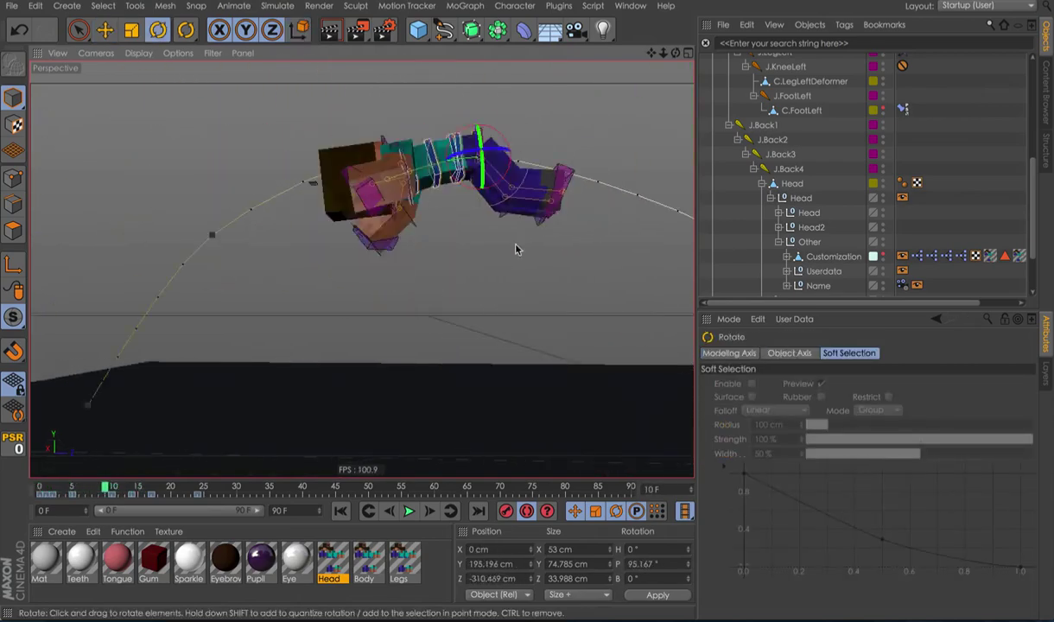
pyautogui.click(572, 211)
pyautogui.press('e')
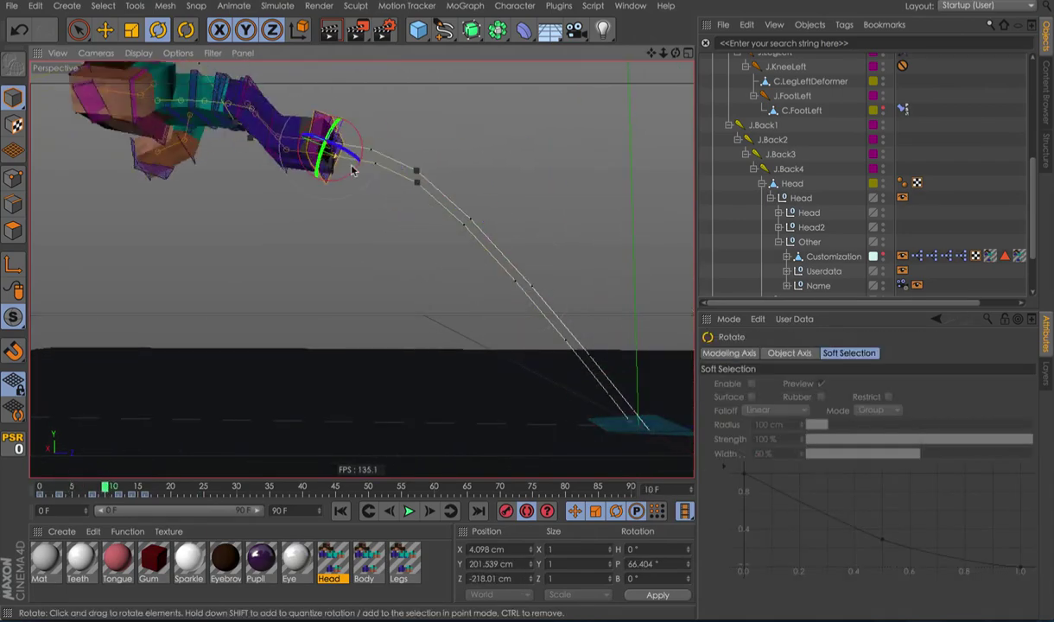
pyautogui.moveTo(389, 147); pyautogui.dragTo(329, 264)
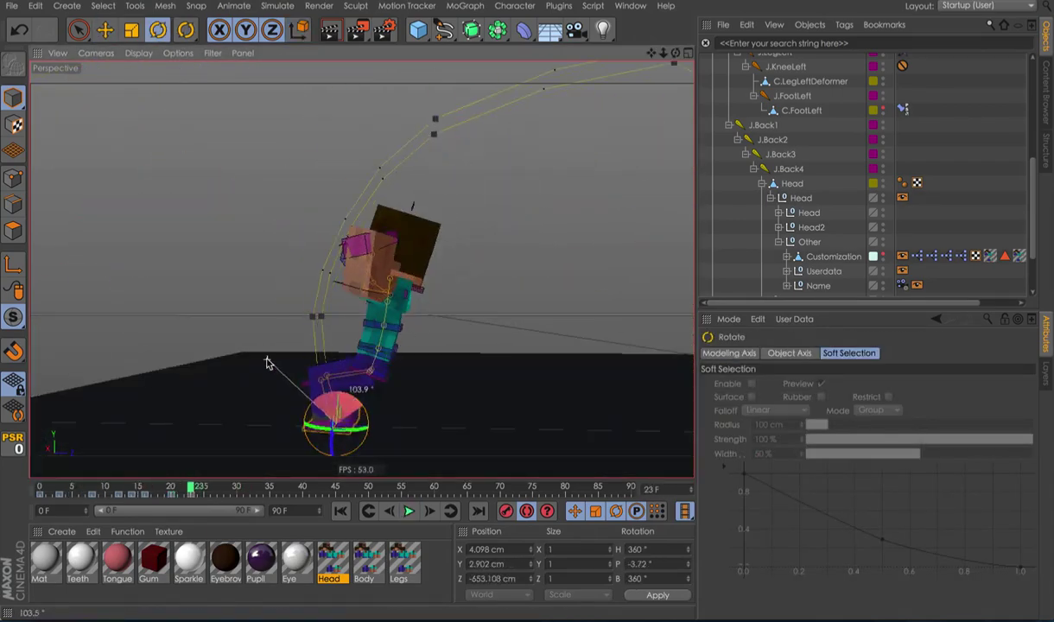
# Step: Level both foot controllers on the floor at frame 23 with a pitch of 0°, and play back the animation
pyautogui.moveTo(266, 363); pyautogui.dragTo(285, 372)
pyautogui.doubleClick(643, 563)
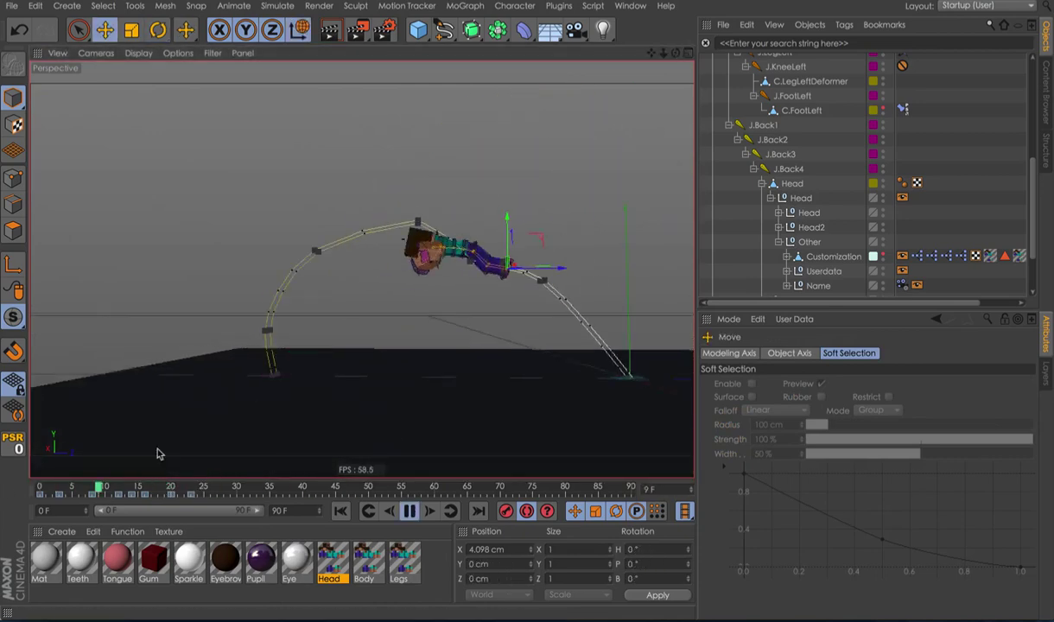
pyautogui.click(157, 452)
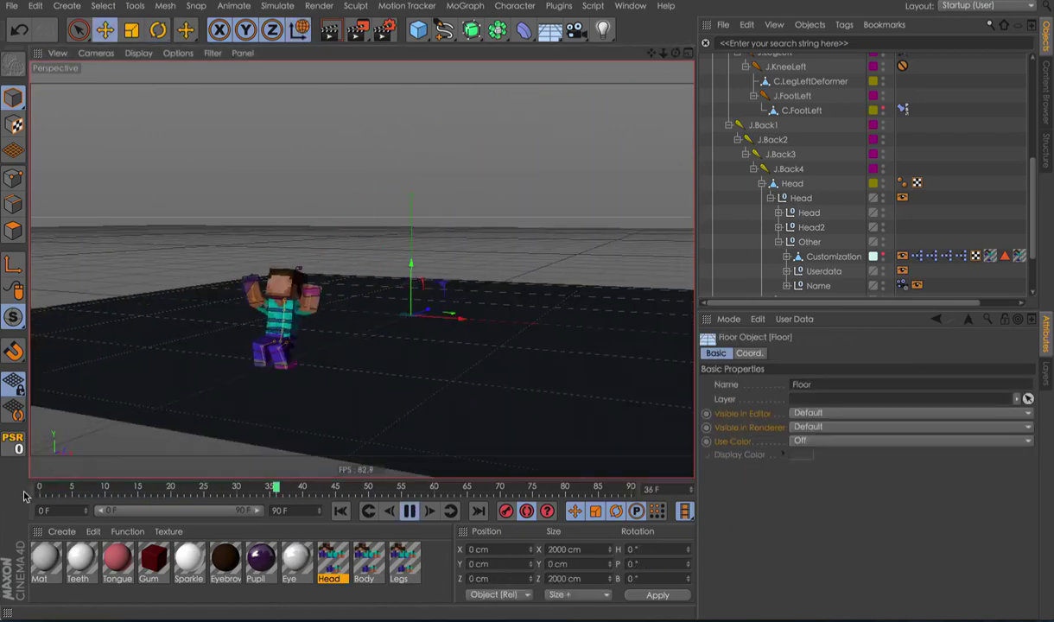
# Step: Move the right foot controller outward to widen the stance for the landing, and select the main controller at frame 23
pyautogui.click(416, 331)
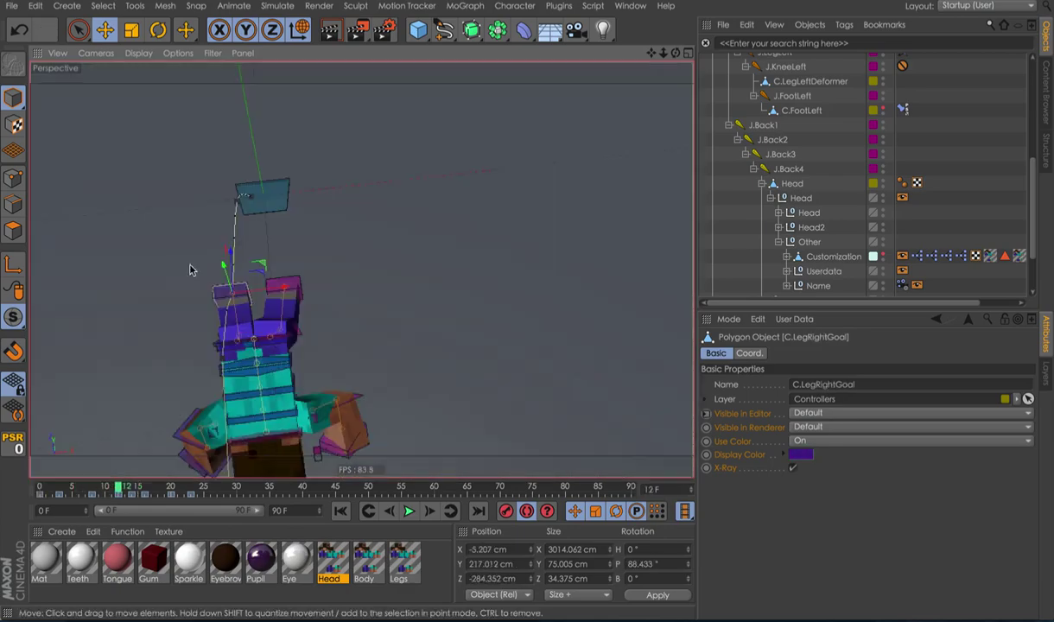
pyautogui.click(326, 231)
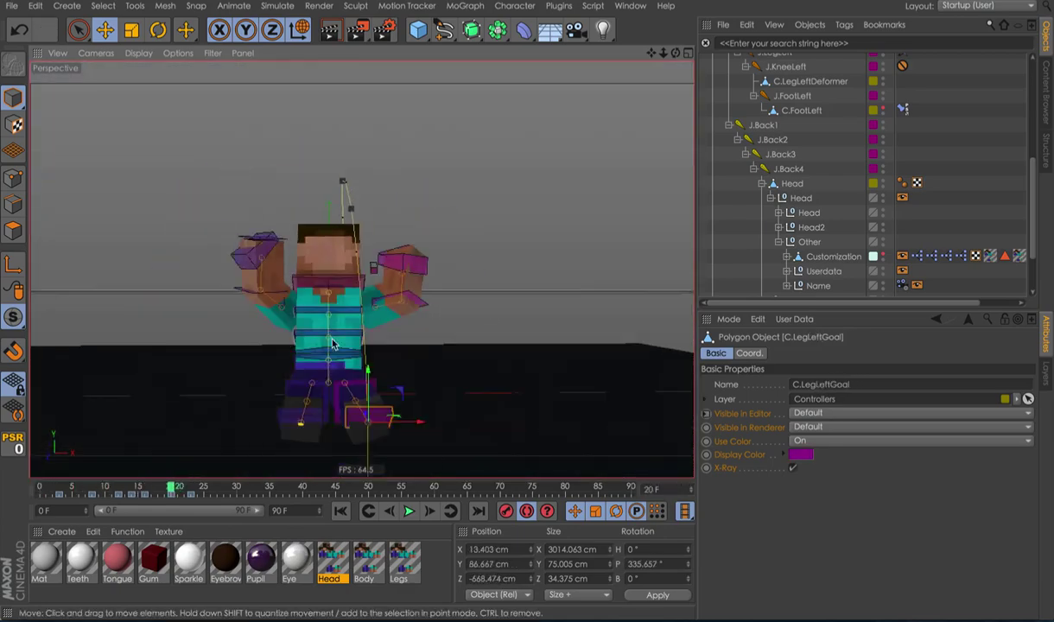
pyautogui.click(432, 380)
pyautogui.click(432, 380)
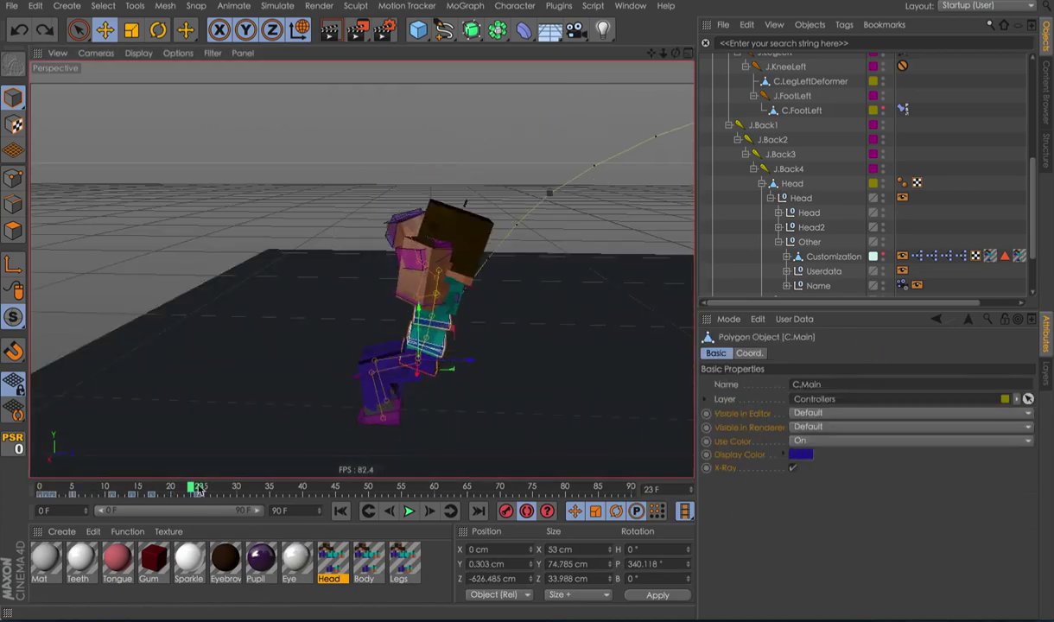
# Step: Rotate both foot controllers about 58° at frame 29, and play back the animation
pyautogui.keyDown('shift'); pyautogui.click(335, 399); pyautogui.keyUp('shift')
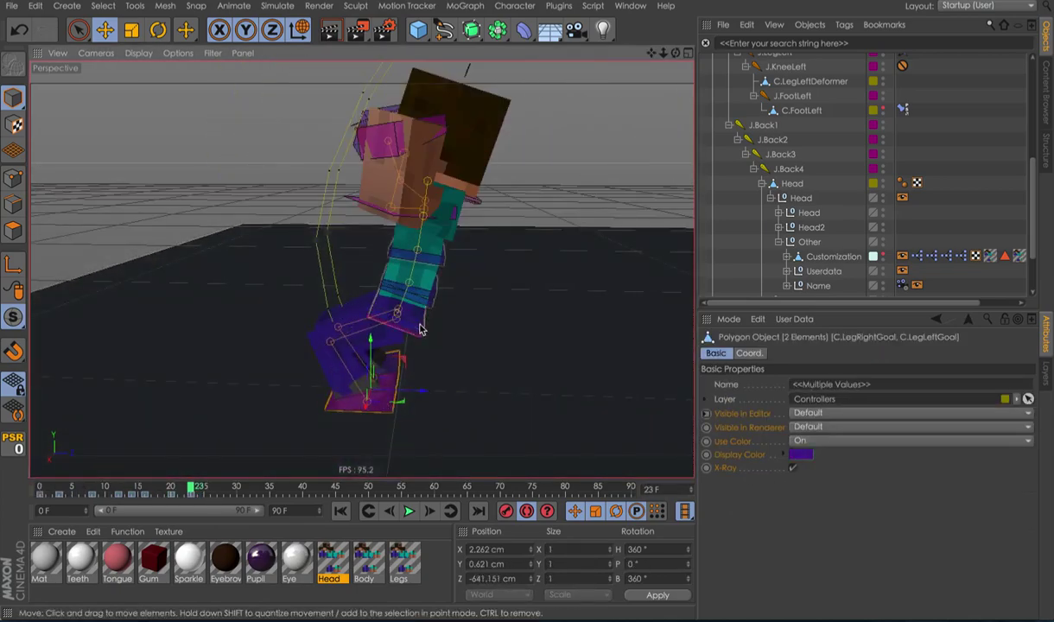
pyautogui.click(229, 490)
pyautogui.press('r')
pyautogui.click(381, 401)
pyautogui.press('r')
pyautogui.moveTo(381, 401); pyautogui.dragTo(380, 344)
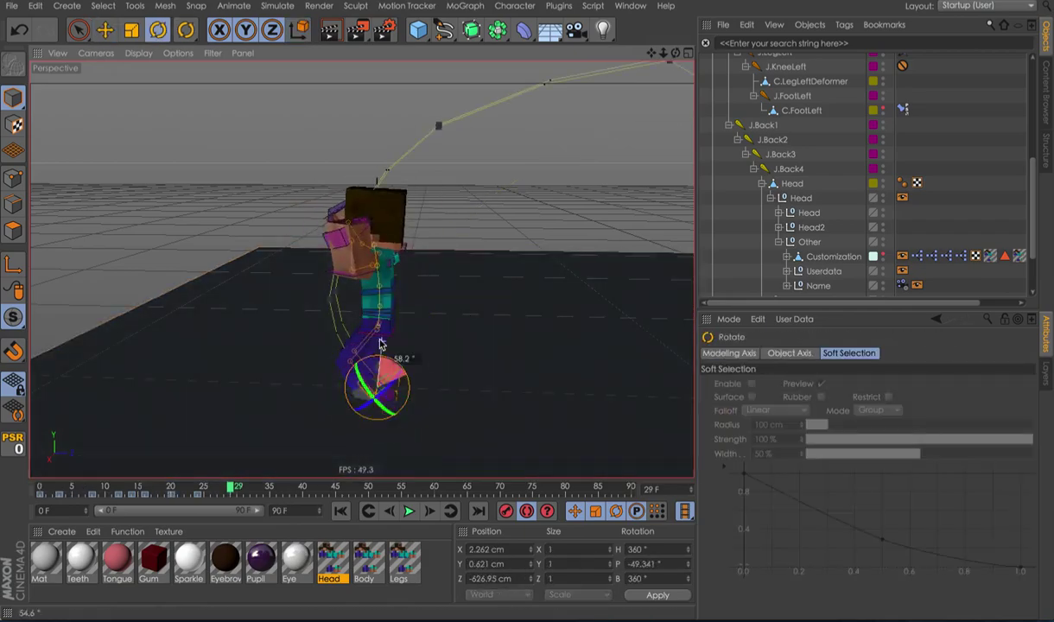
pyautogui.press('F8')
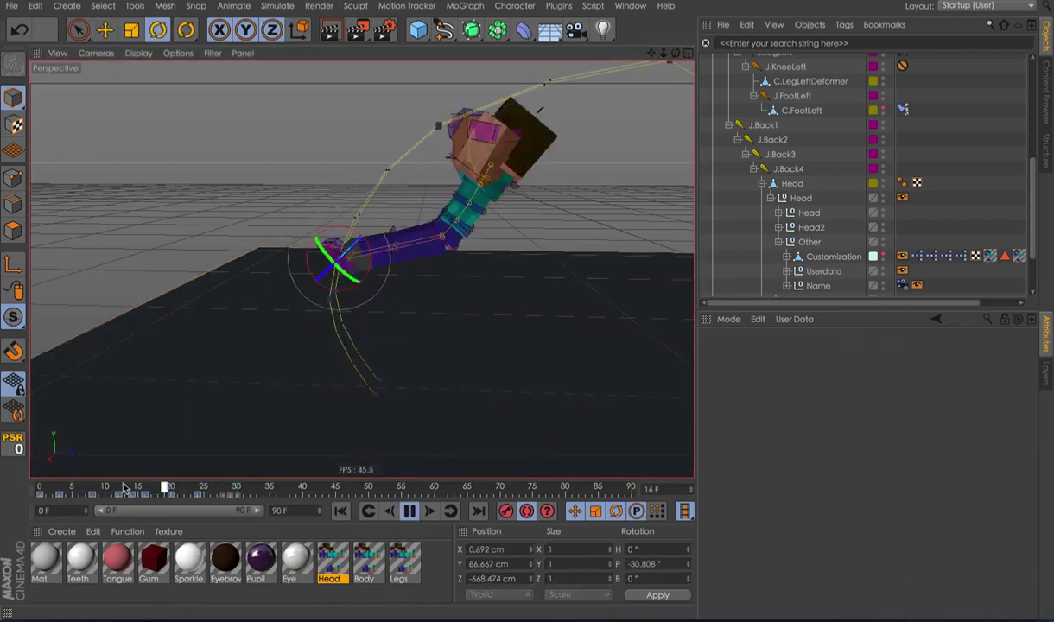
# Step: Frame the whole scene and play back the flip to check the rotation and landing
pyautogui.click(280, 419)
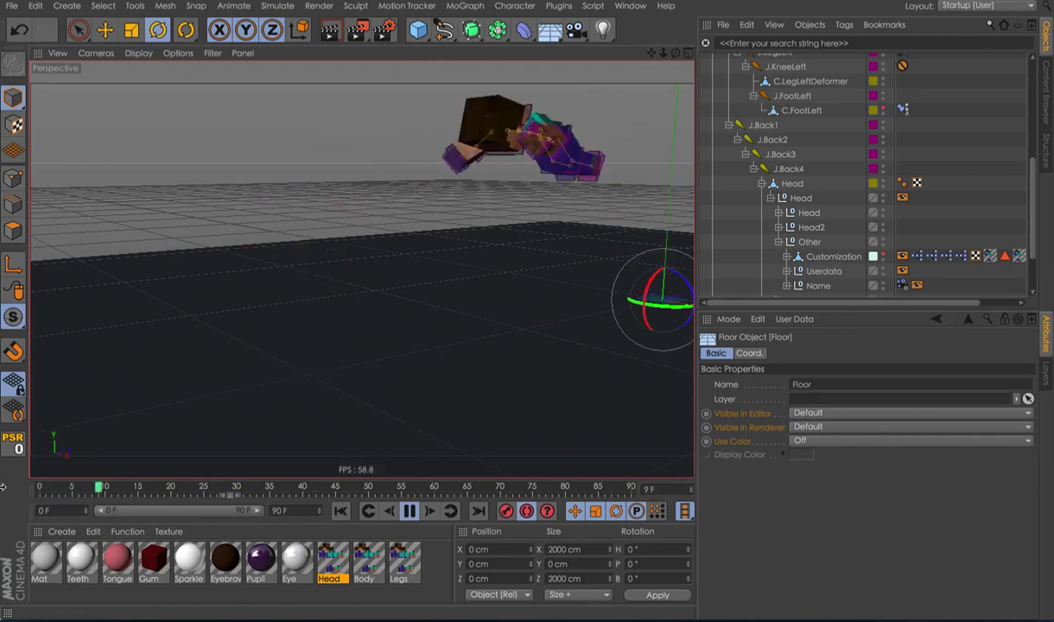
pyautogui.press('h')
pyautogui.press('F8')
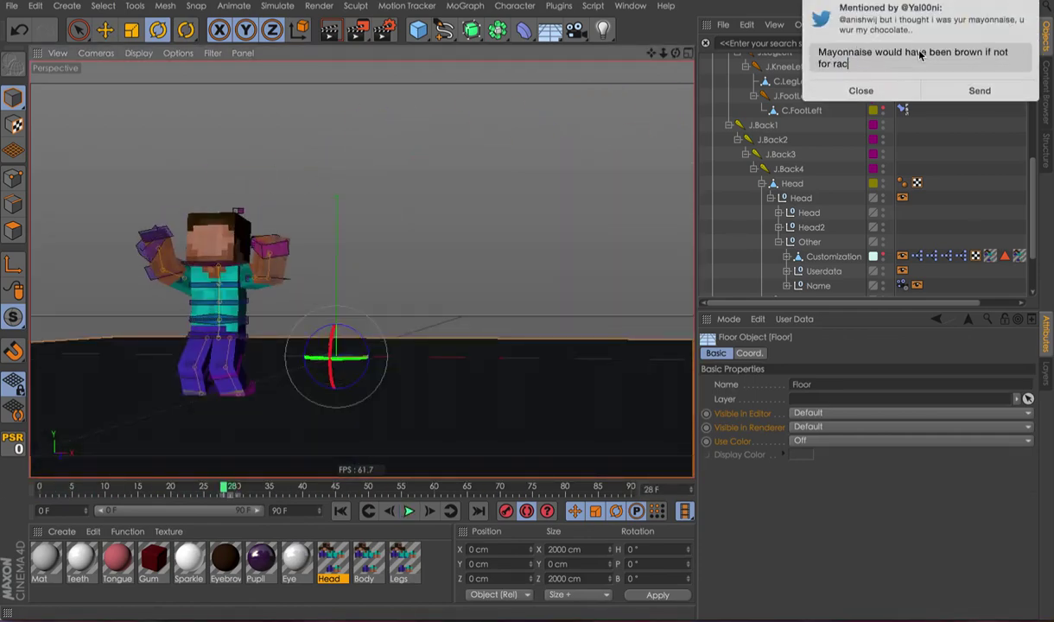
# Step: Rotate the main controller about 31° at frame 29 and adjust its position to settle the landing crouch
pyautogui.click(222, 491)
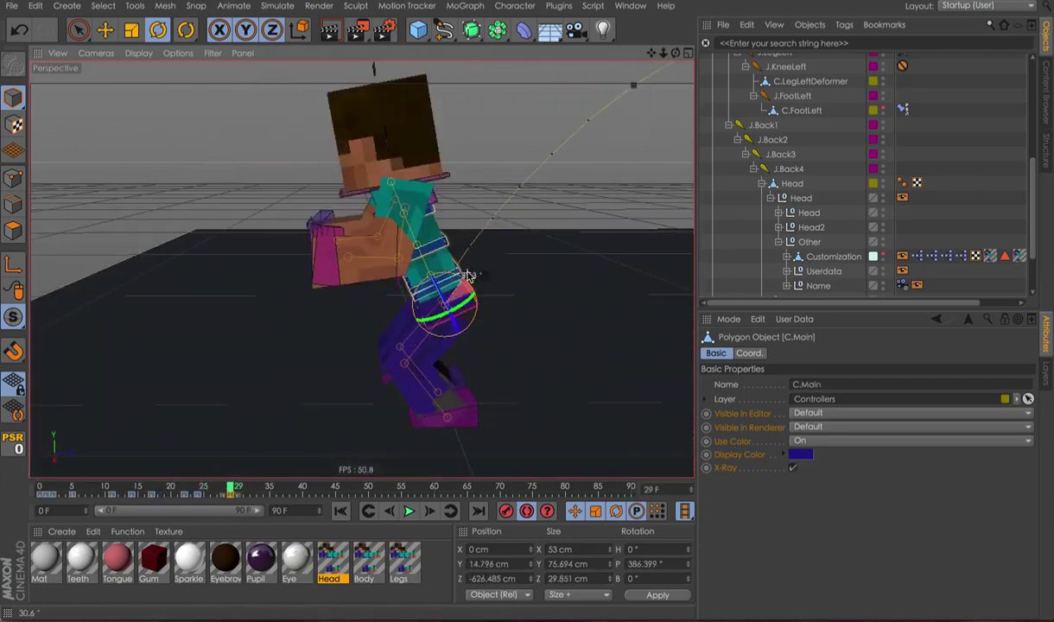
pyautogui.press('e')
pyautogui.moveTo(468, 275); pyautogui.dragTo(488, 257)
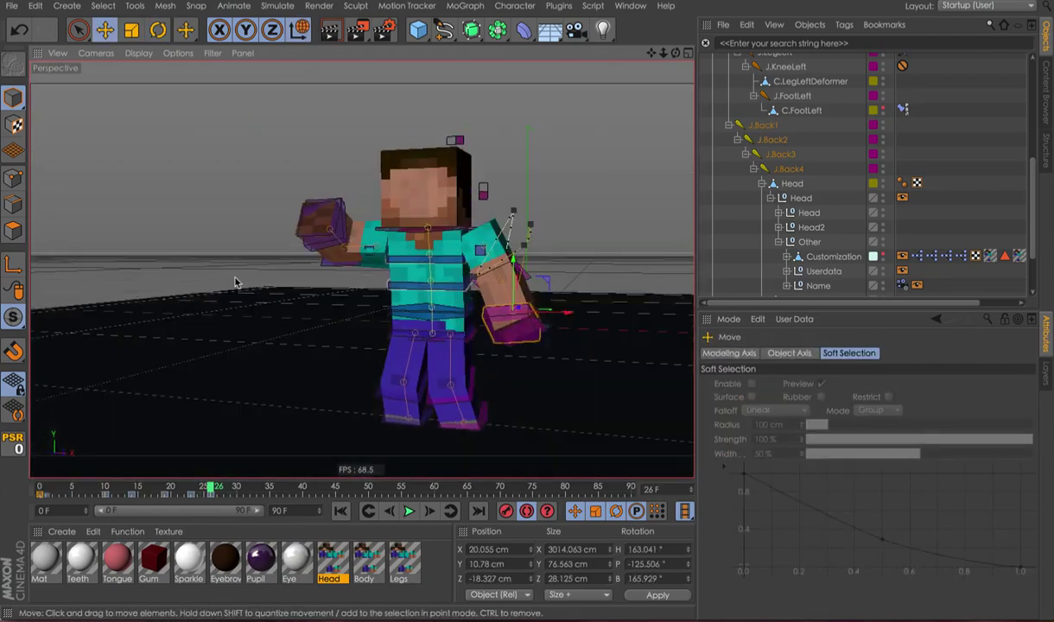
# Step: Lower the hand controllers around frame 26 for the landing, and play back the animation from the side
pyautogui.moveTo(236, 280); pyautogui.dragTo(376, 335)
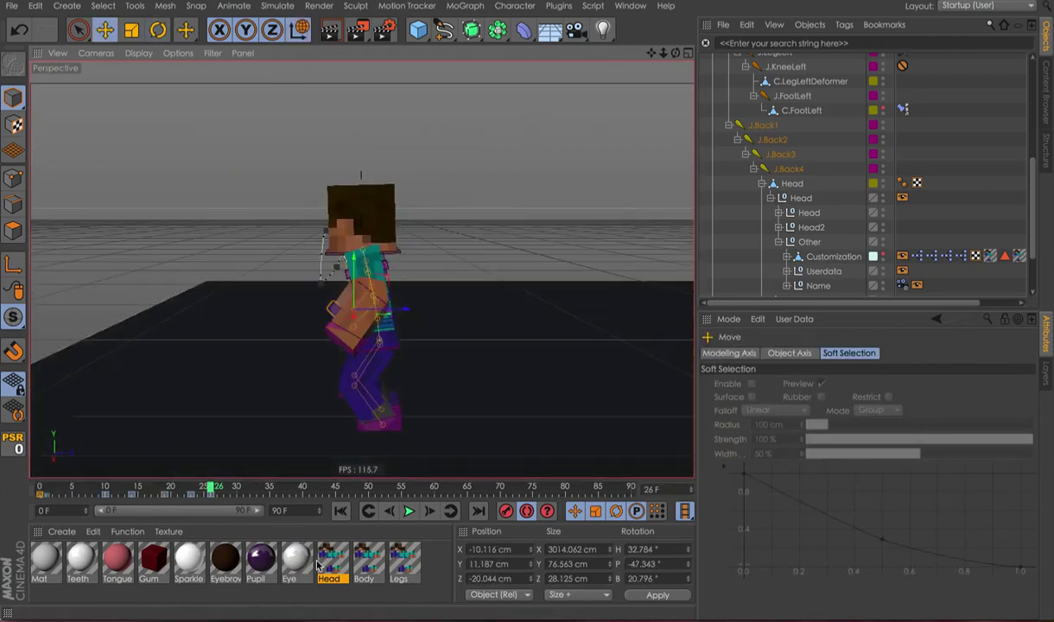
pyautogui.press('F8')
pyautogui.click(221, 404)
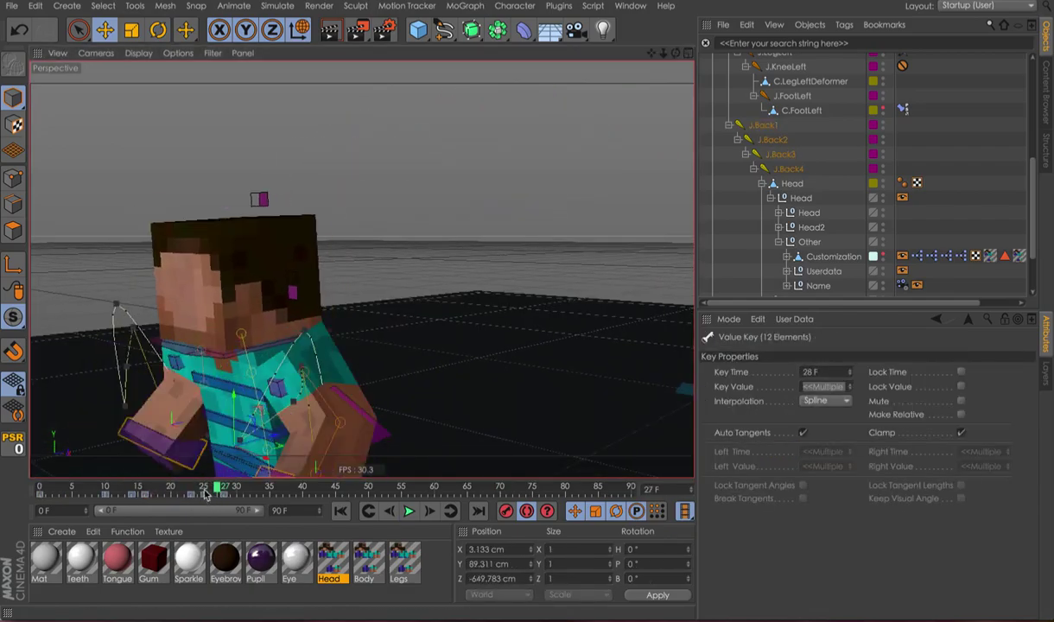
# Step: Adjust the hand controllers' landing keys at frame 28, moving the hands about 6 cm, and play back the animation
pyautogui.click(169, 494)
pyautogui.press('F8')
pyautogui.moveTo(199, 491); pyautogui.dragTo(254, 504)
pyautogui.press('F8')
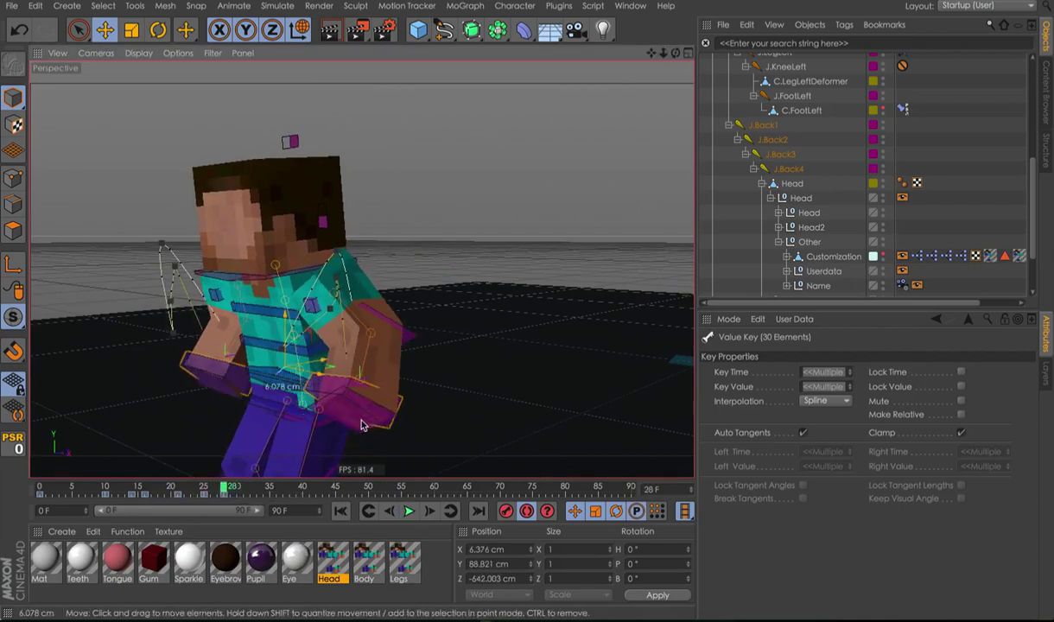
pyautogui.click(412, 369)
pyautogui.press('F8')
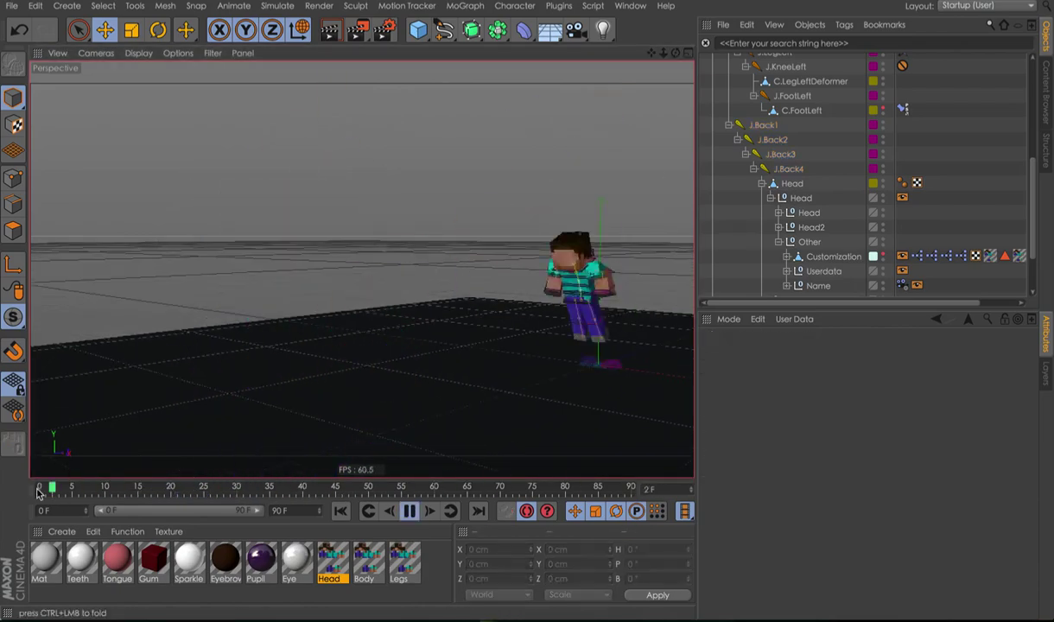
# Step: Keyframe the Head controller's rotation through the flip and landing up to frame 33, and play back the animation
pyautogui.click(792, 183)
pyautogui.press('r')
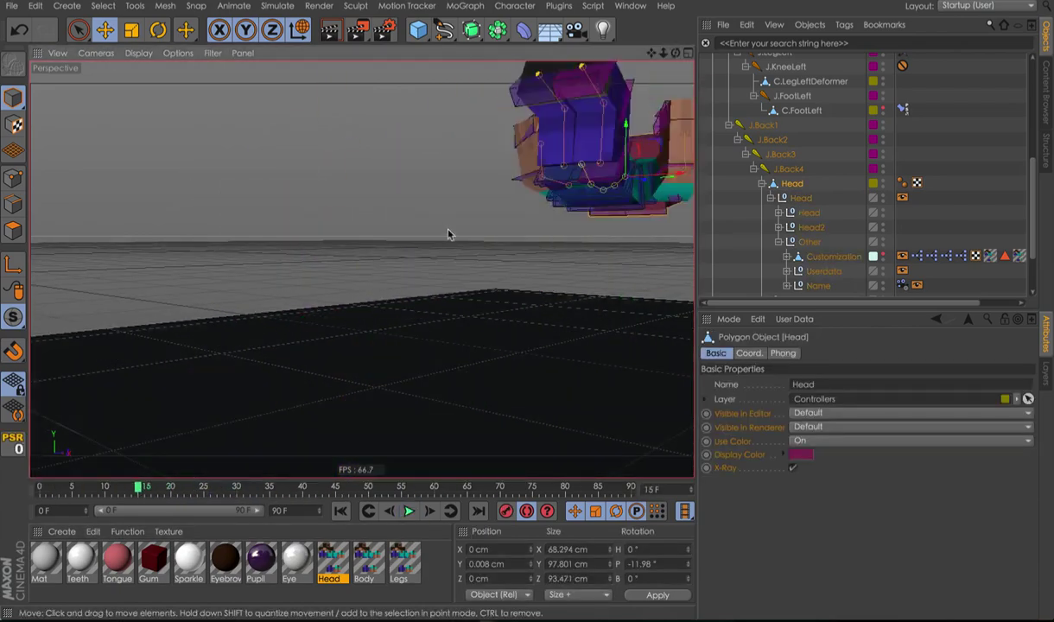
pyautogui.press('F8')
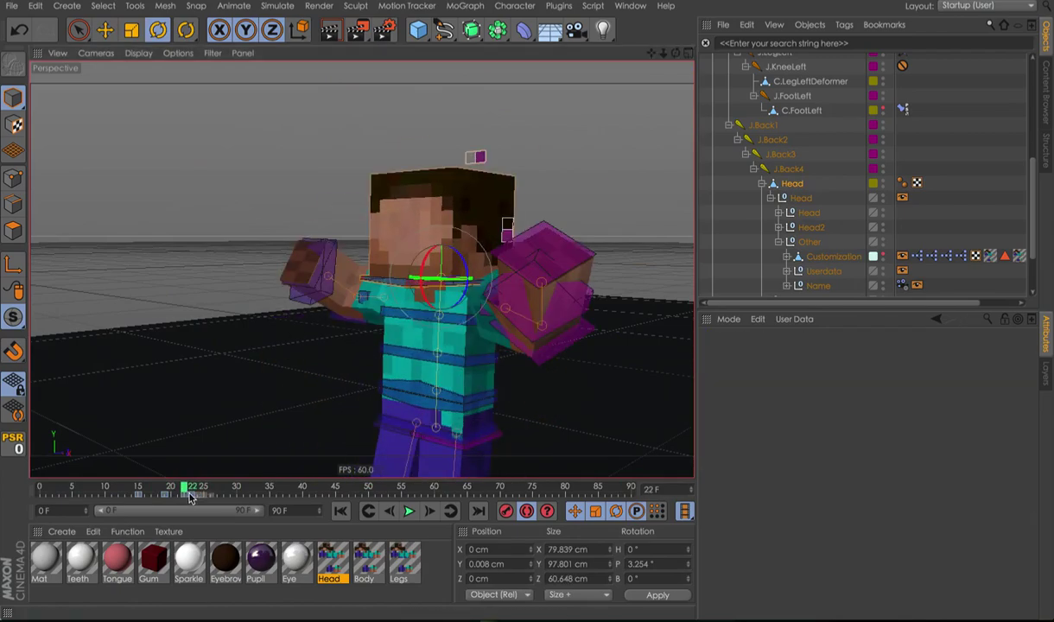
pyautogui.moveTo(406, 344); pyautogui.dragTo(381, 337)
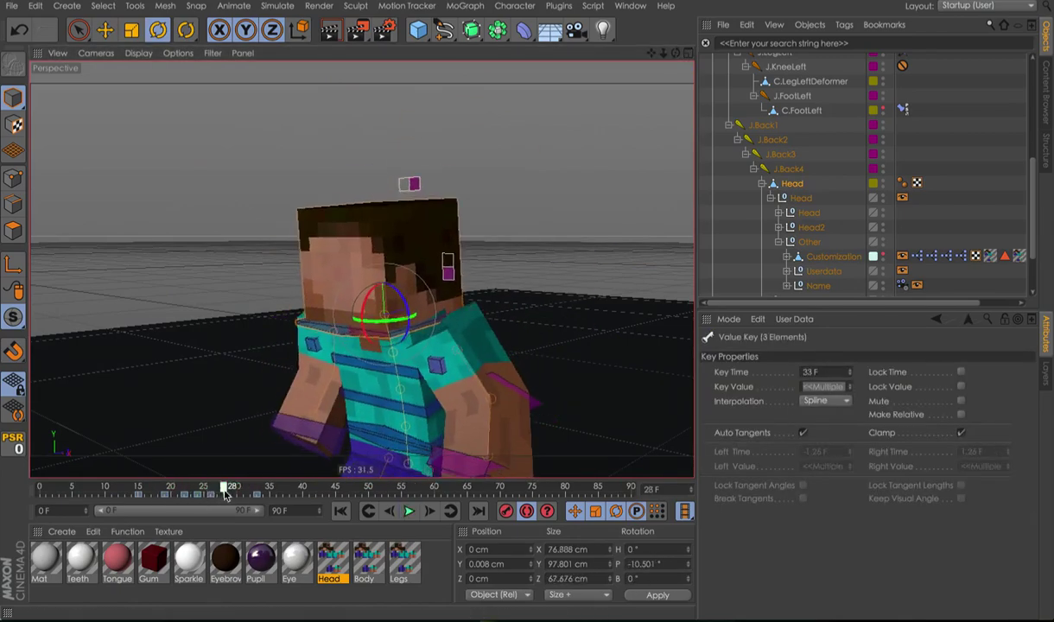
pyautogui.click(433, 276)
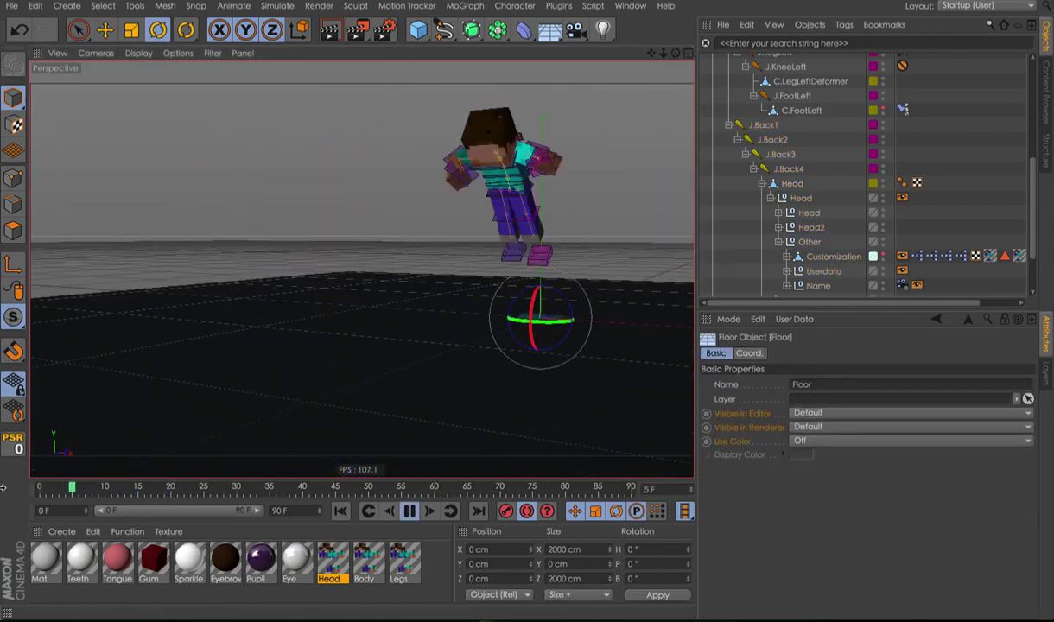
# Step: Hide the rig's controller and user data layers in the viewport and review the animation from several angles
pyautogui.click(459, 423)
pyautogui.hotkey('shift', 'F4')
pyautogui.keyDown('alt'); pyautogui.moveTo(605, 337); pyautogui.dragTo(331, 333); pyautogui.keyUp('alt')
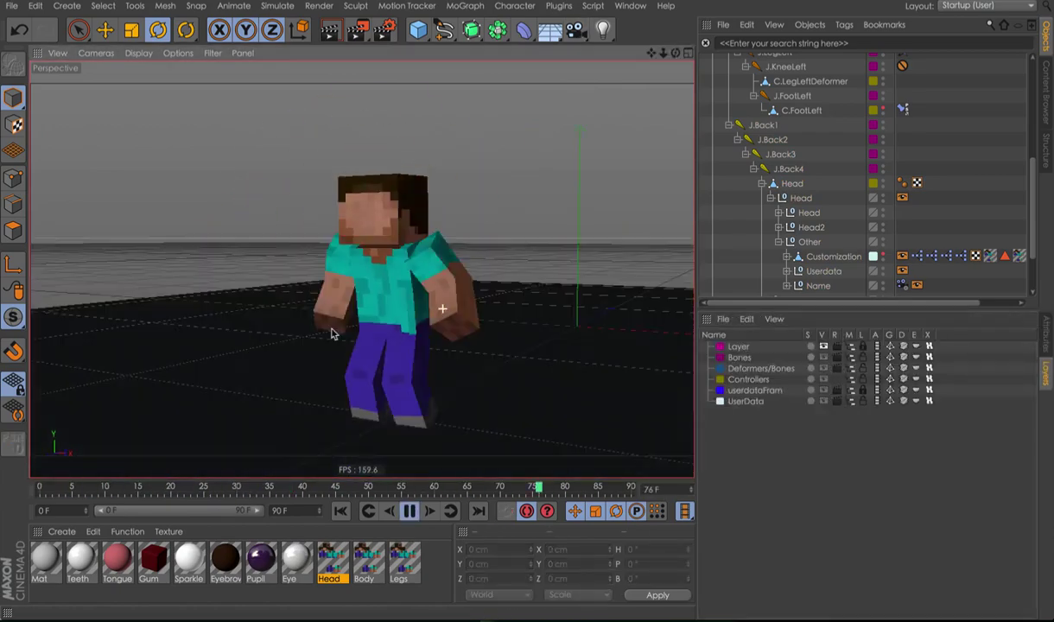
pyautogui.keyDown('alt'); pyautogui.moveTo(434, 283); pyautogui.dragTo(447, 387); pyautogui.keyUp('alt')
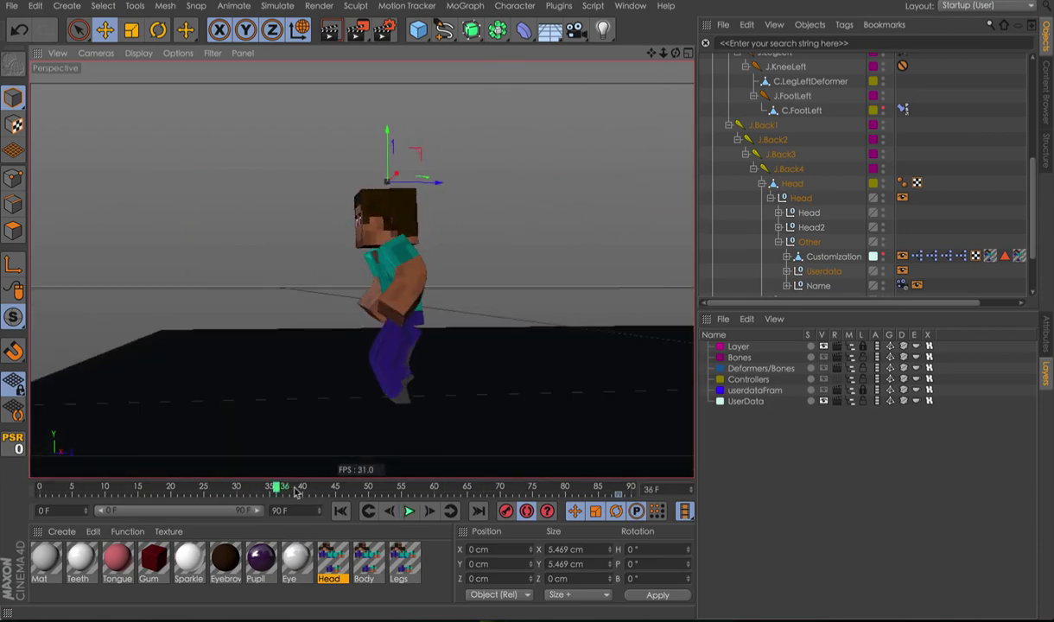
# Step: Rotate the foot controllers to a pitch of 360° at frame 36, and inspect their motion at frame 18
pyautogui.scroll(5, 405, 389)
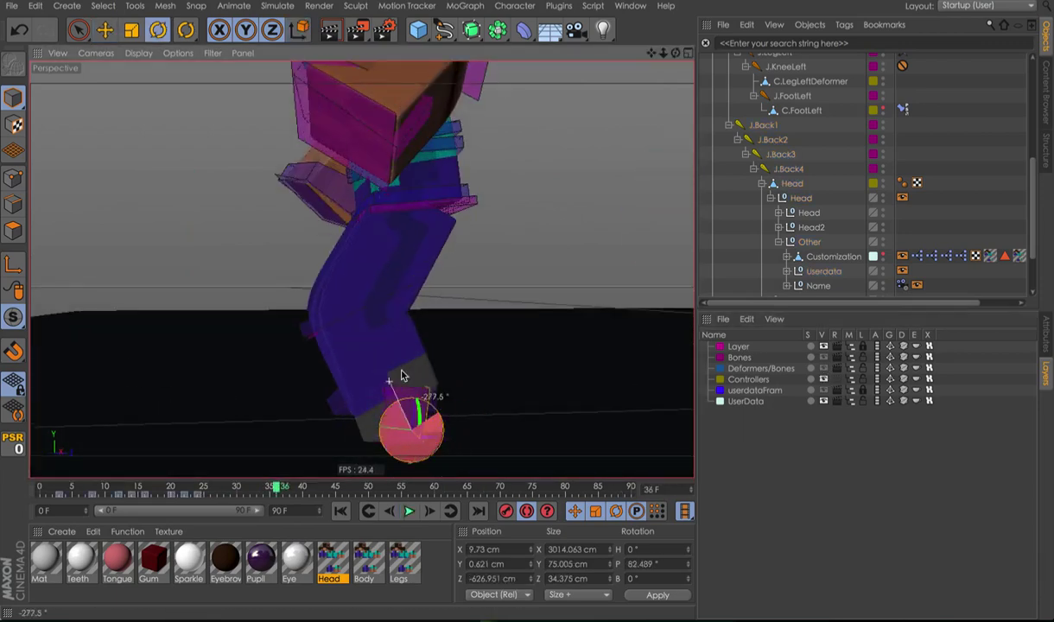
pyautogui.scroll(-5, 401, 376)
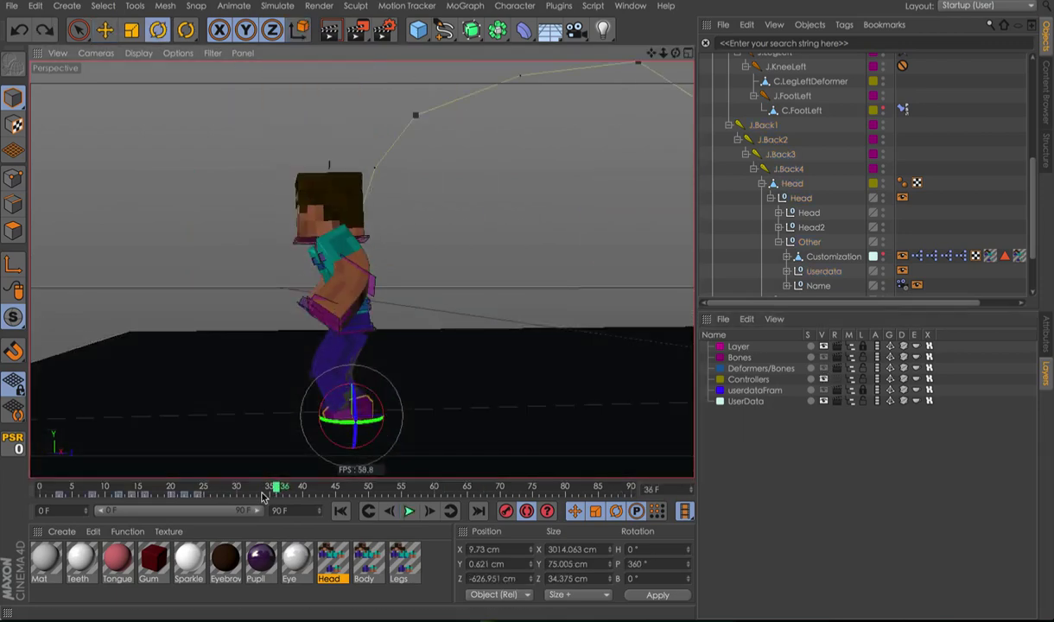
pyautogui.hotkey('ctrl', 'Up')
pyautogui.hotkey('ctrl', 'Up')
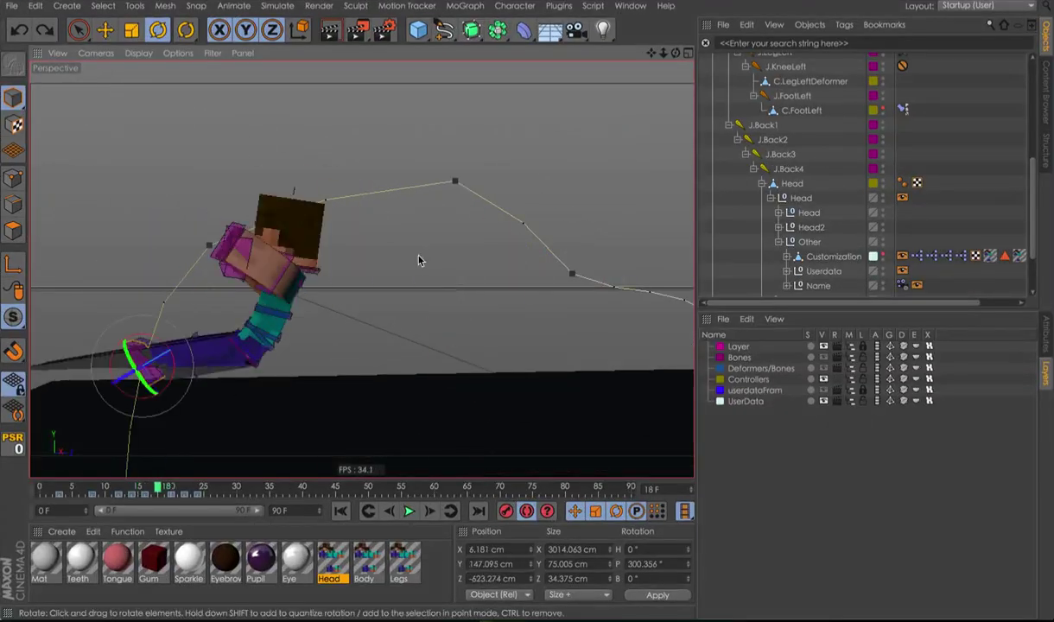
# Step: Rotate the foot controllers at frames 20 and 24 to follow the legs and land flat, and play back the animation
pyautogui.scroll(3, 418, 261)
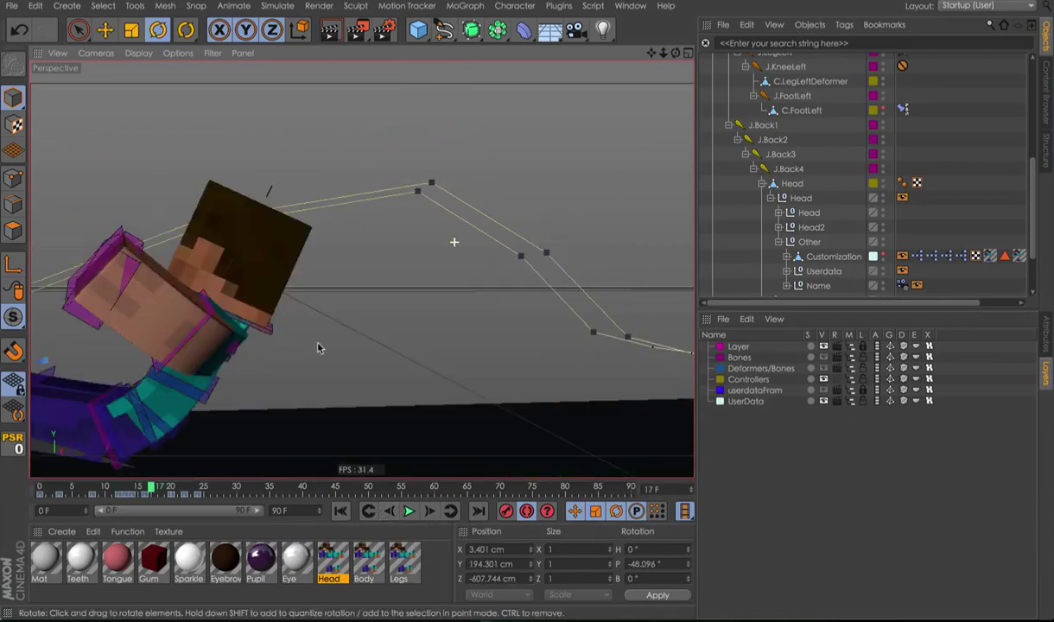
pyautogui.moveTo(318, 349); pyautogui.dragTo(259, 192)
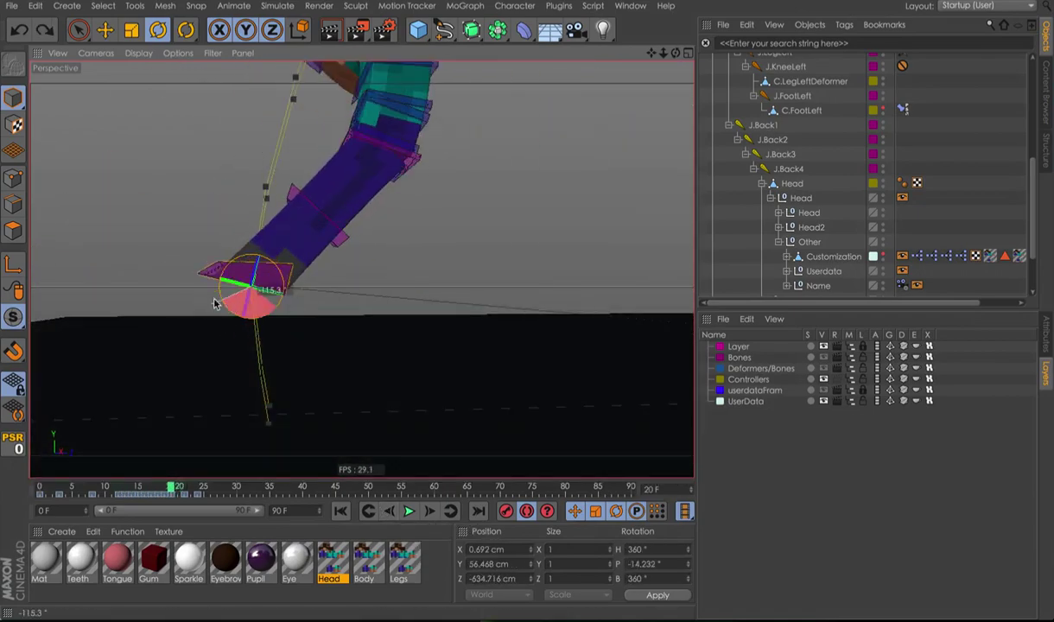
pyautogui.scroll(-5, 318, 382)
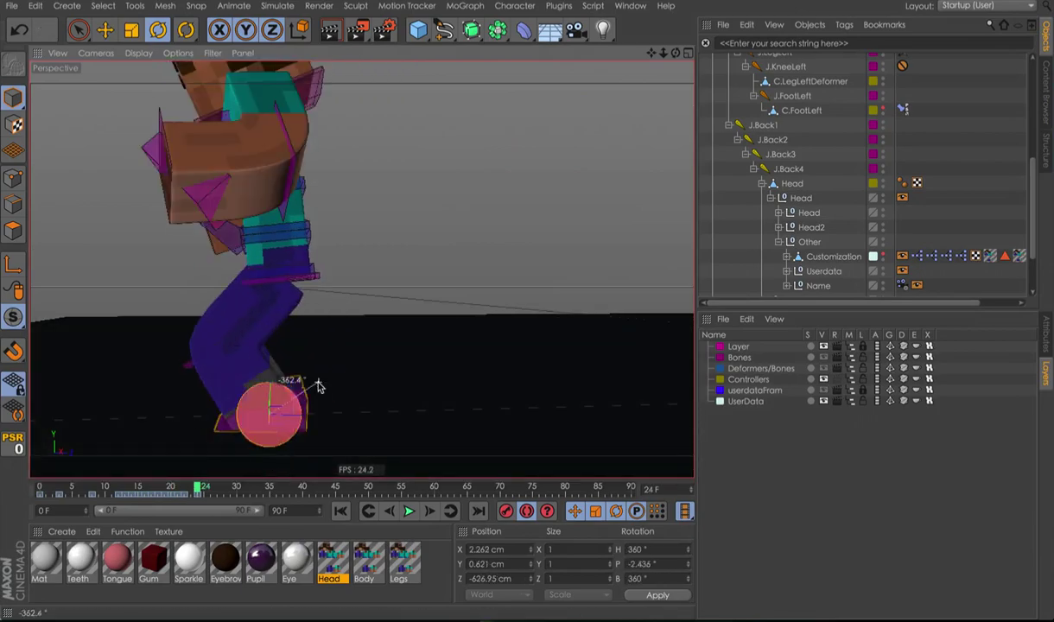
pyautogui.keyDown('alt'); pyautogui.moveTo(411, 393); pyautogui.dragTo(384, 342); pyautogui.keyUp('alt')
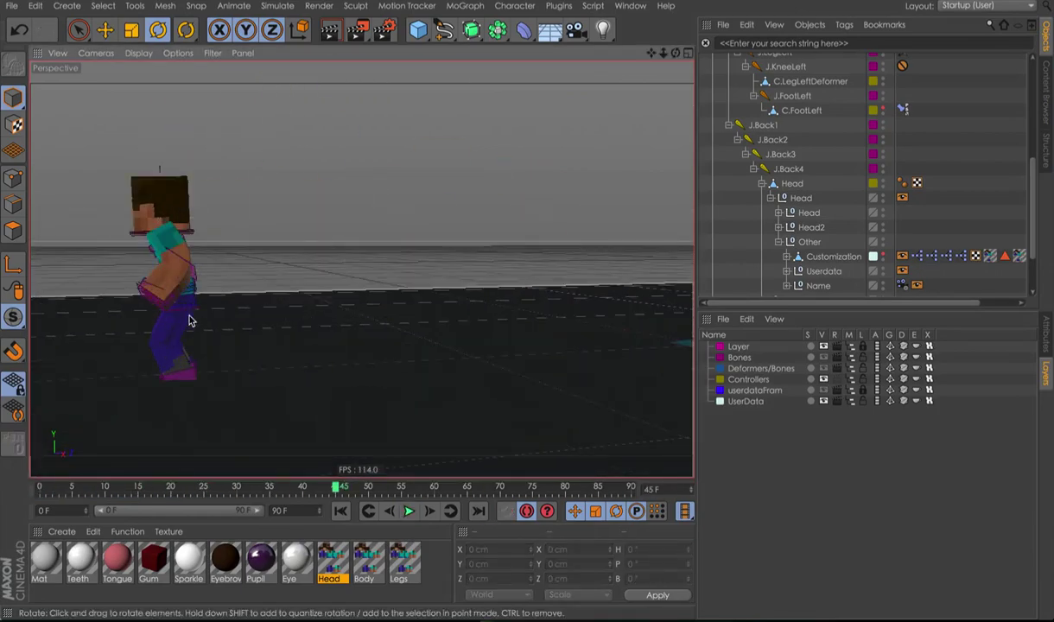
# Step: Set the rig's arm bend, leg bend and feet types to Curvy and feet bend type to Rigid, and play the animation
pyautogui.click(121, 491)
pyautogui.click(1047, 333)
pyautogui.click(940, 353)
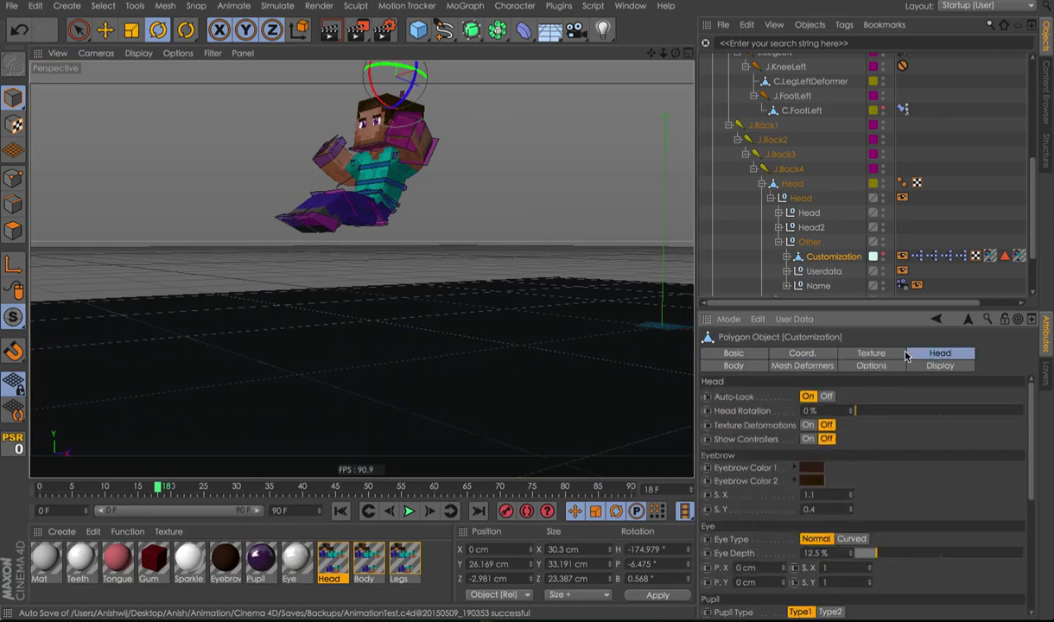
pyautogui.click(734, 366)
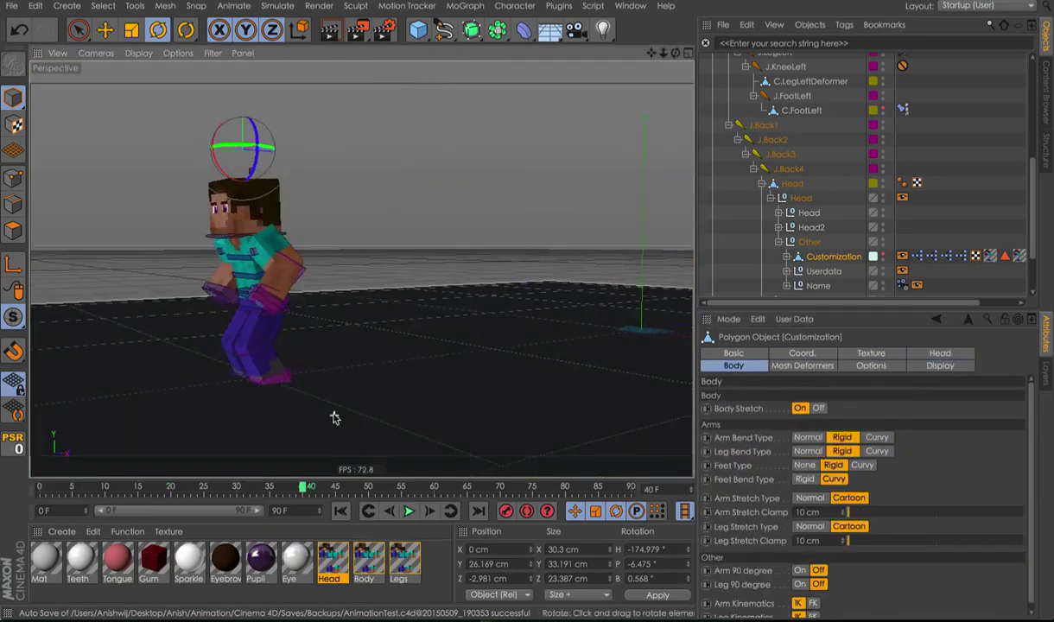
pyautogui.click(877, 437)
pyautogui.click(877, 451)
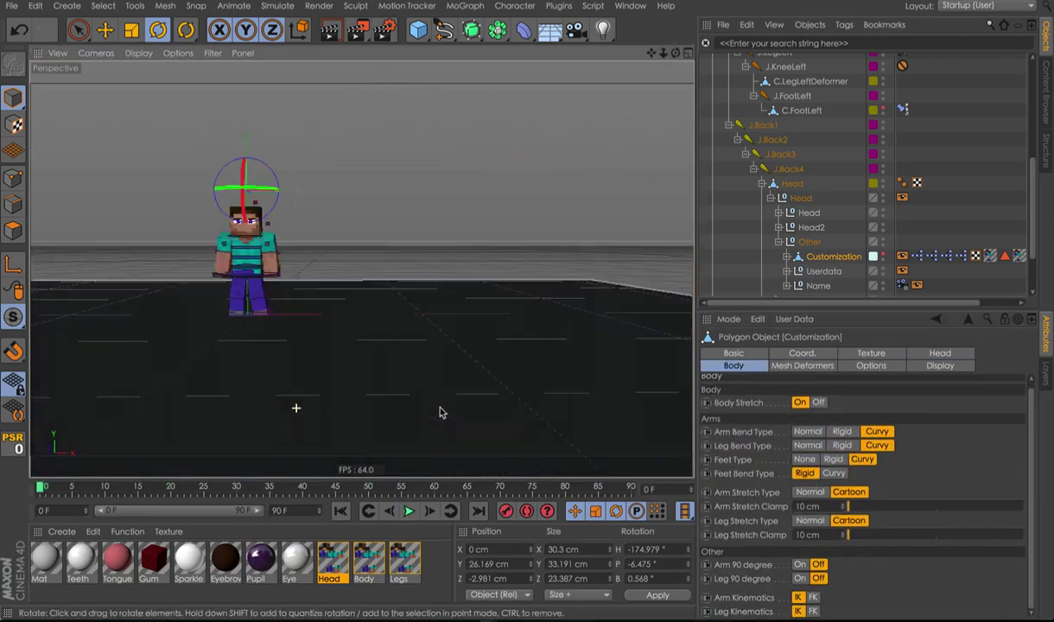
pyautogui.click(351, 297)
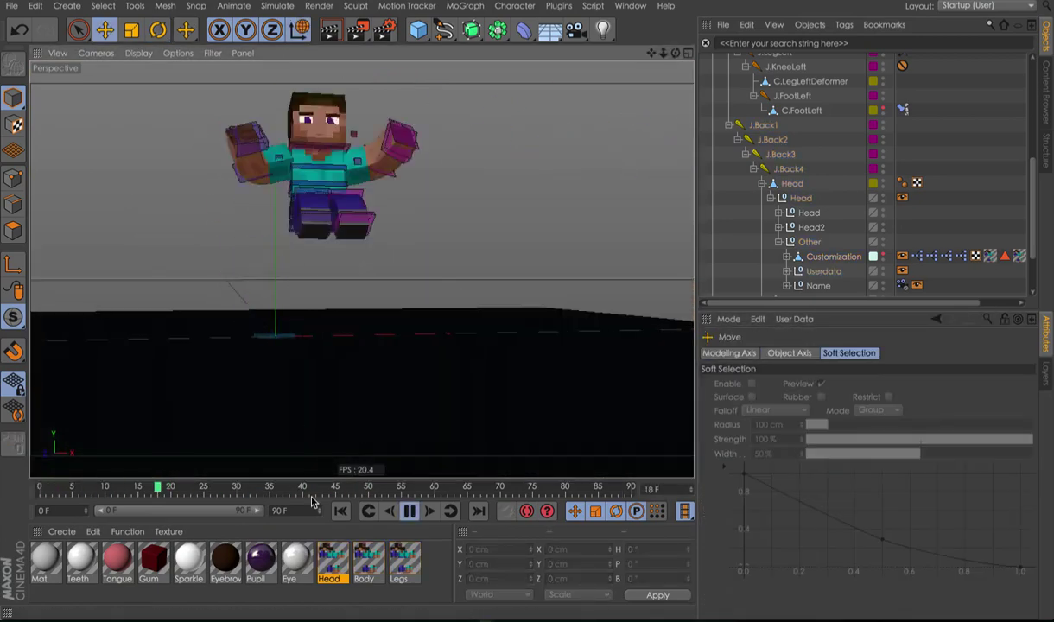
pyautogui.click(622, 498)
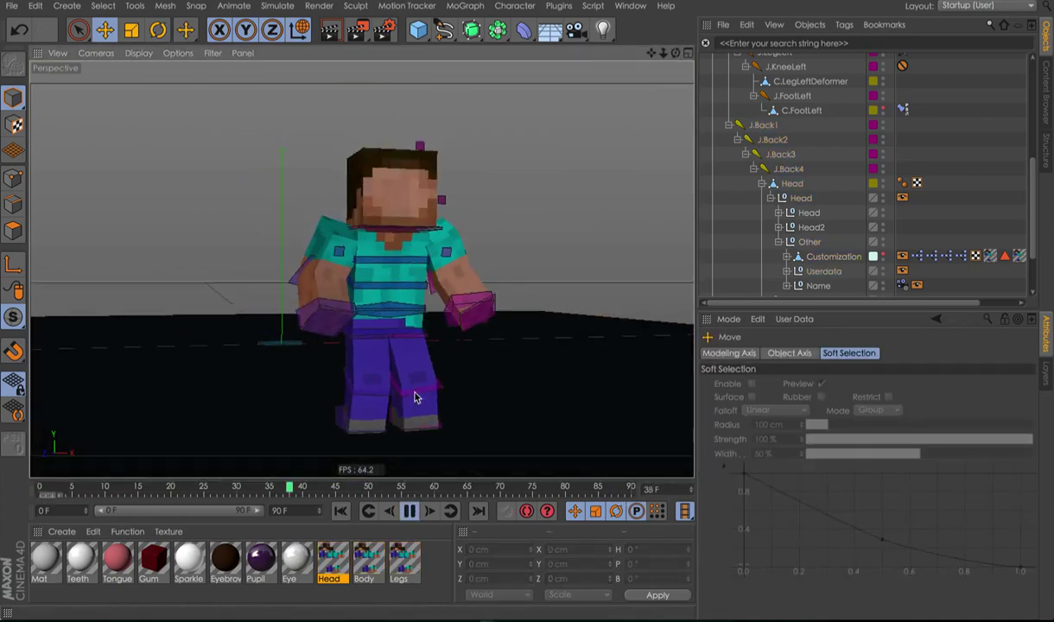
# Step: Configure rendering with the Animation(LQ) preset, anti-aliasing None and an output file name starting with "Tes"
pyautogui.hotkey('ctrl', 'b')
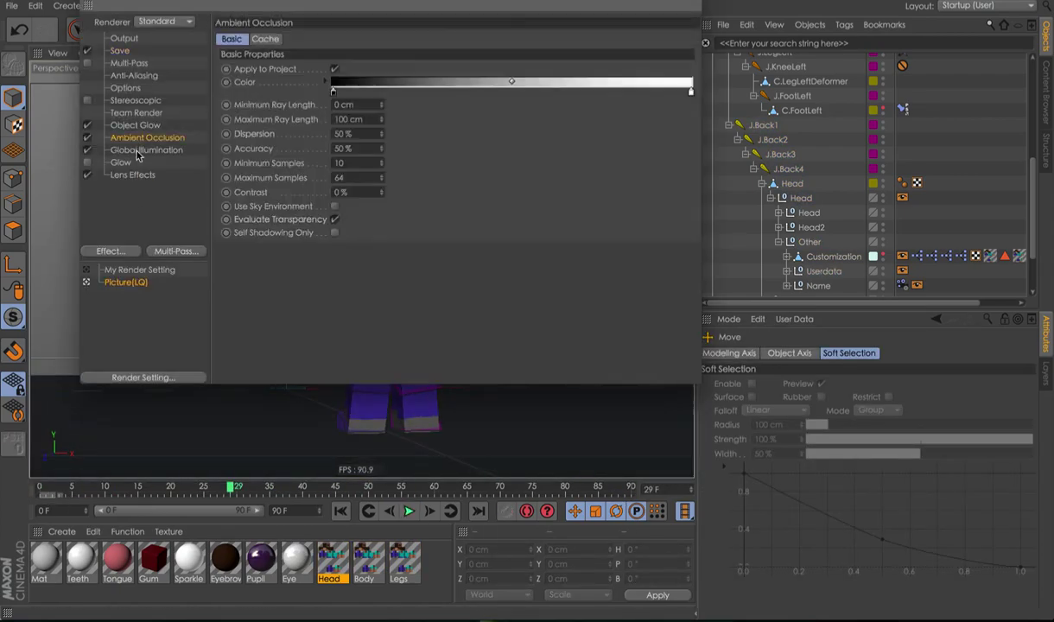
pyautogui.click(124, 38)
pyautogui.click(146, 138)
pyautogui.click(133, 75)
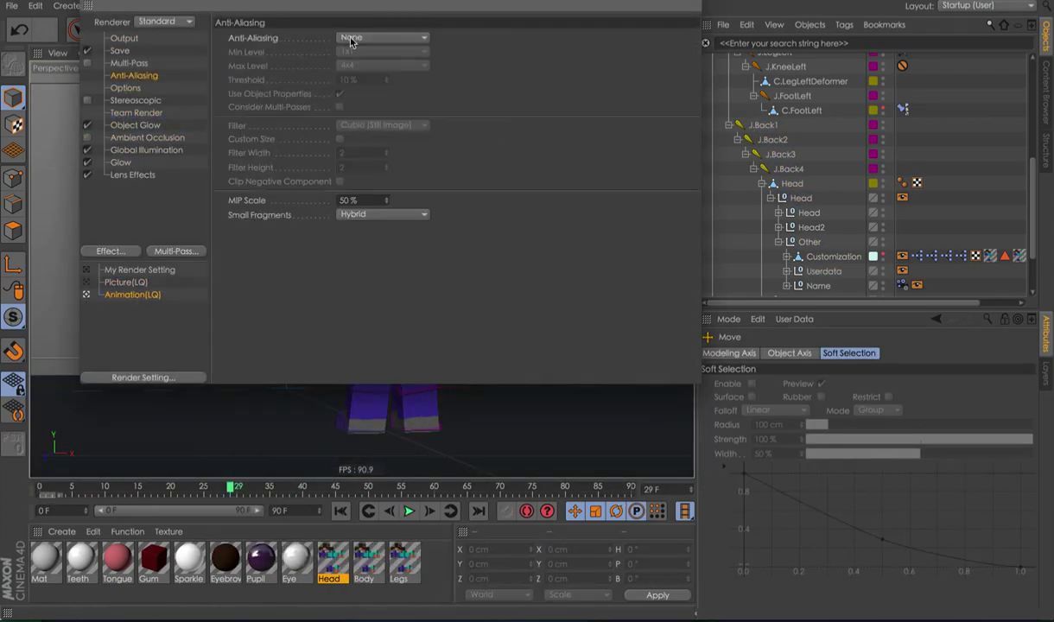
pyautogui.click(119, 50)
pyautogui.click(537, 66)
pyautogui.write('Tes')
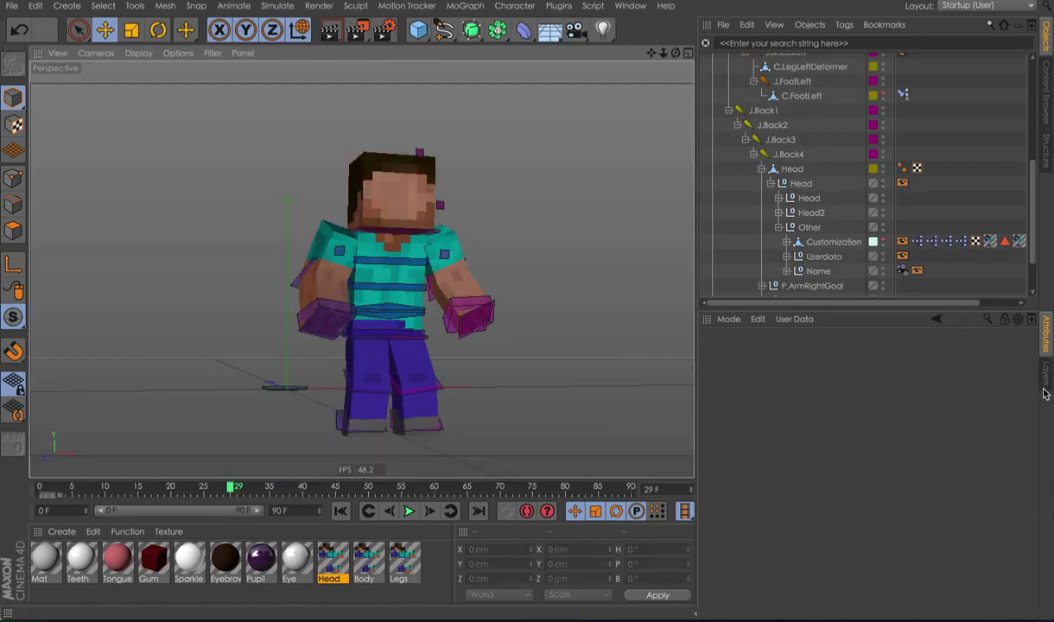
# Step: Check the rig layers' render visibility and render the character
pyautogui.click(1046, 384)
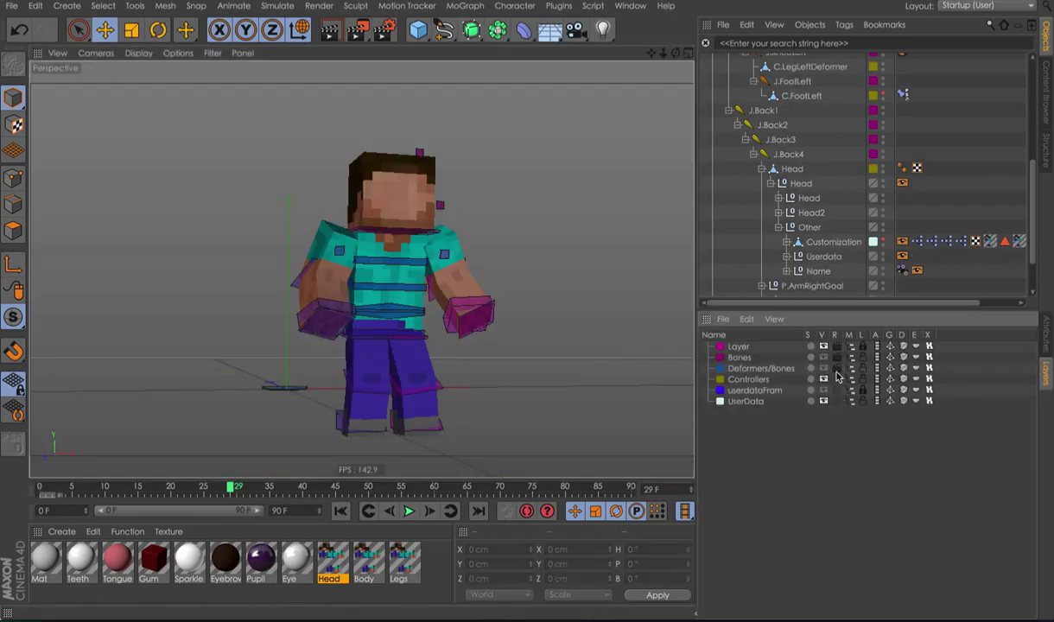
pyautogui.hotkey('ctrl', 'r')
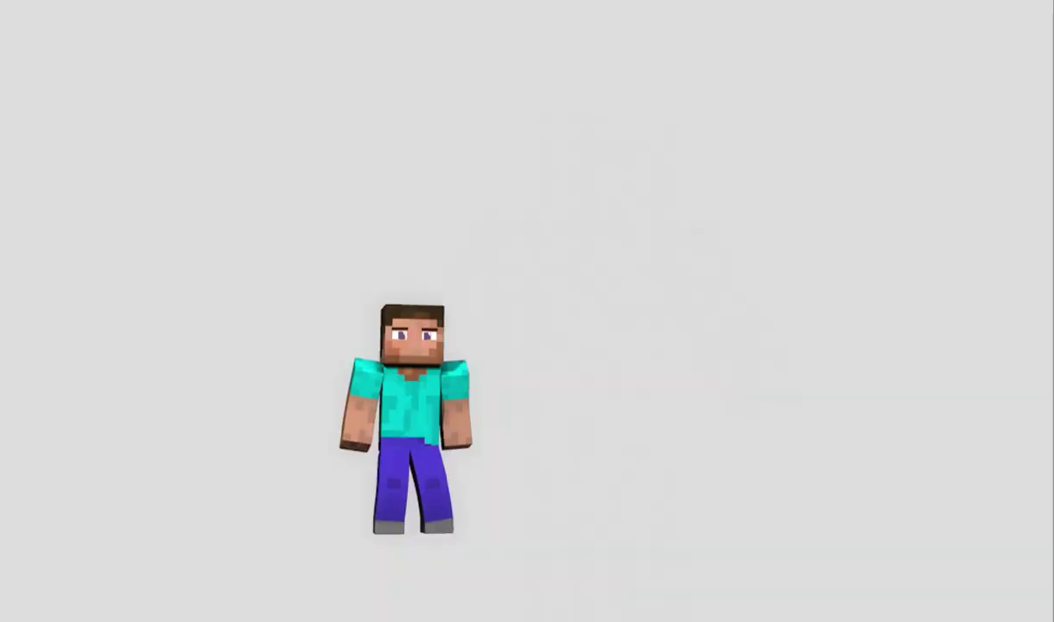